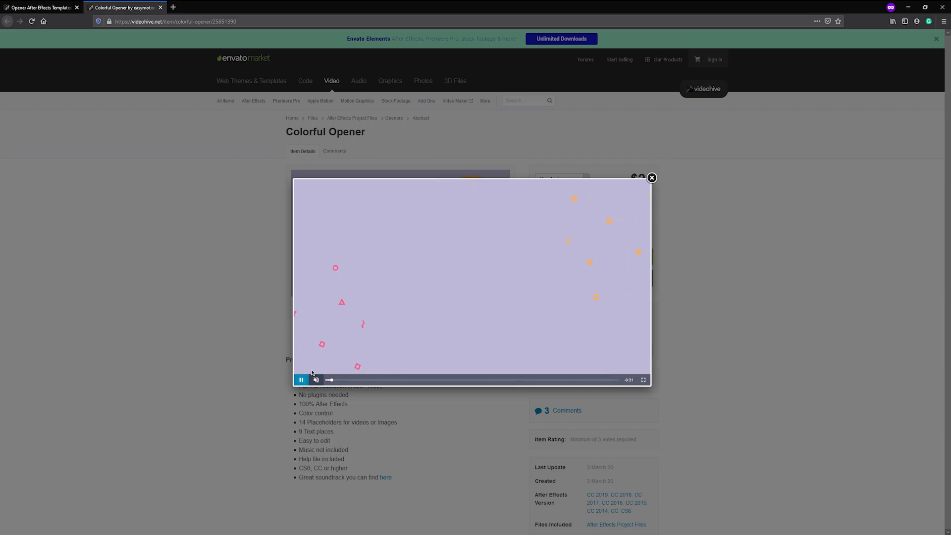
# Return to the 'opener' search results listing 36,162 After Effects project files.
pyautogui.click(40, 7)
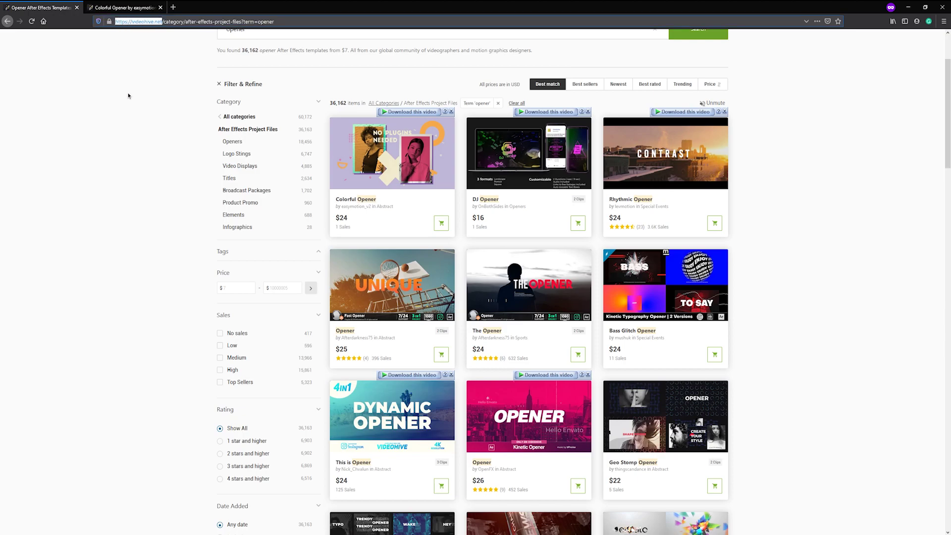
pyautogui.scroll(3, 151, 180)
pyautogui.scroll(-1, 152, 190)
pyautogui.scroll(1, 149, 183)
pyautogui.scroll(-1, 144, 217)
pyautogui.scroll(-2, 144, 217)
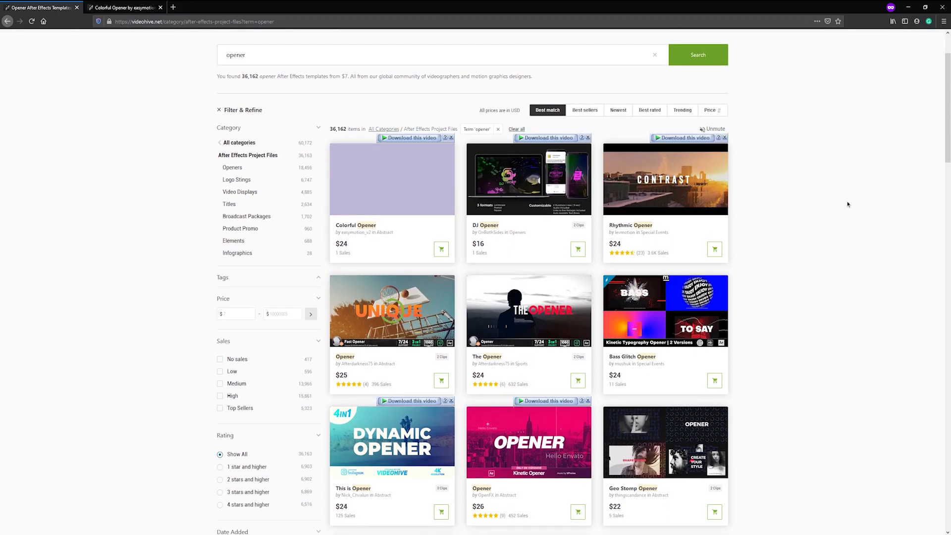
pyautogui.scroll(-3, 847, 204)
pyautogui.scroll(3, 929, 204)
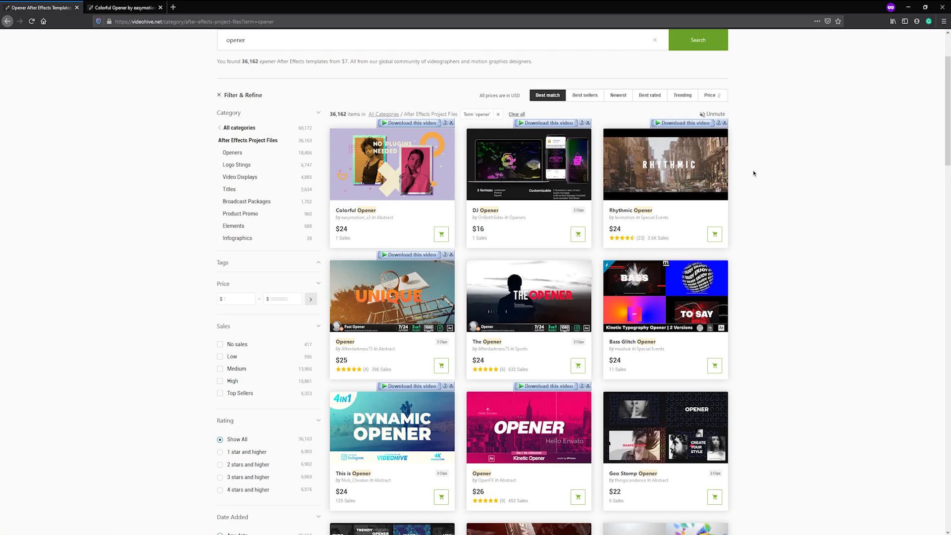
pyautogui.moveTo(711, 192)
pyautogui.click(627, 210)
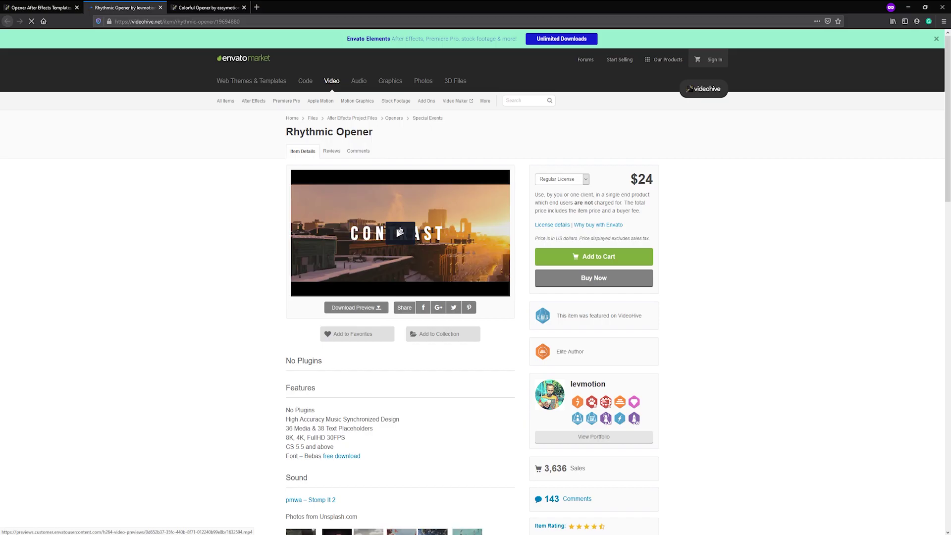
# Play the Rhythmic Opener preview at lower volume, then restart the Colorful Opener preview.
pyautogui.click(400, 231)
pyautogui.moveTo(316, 380)
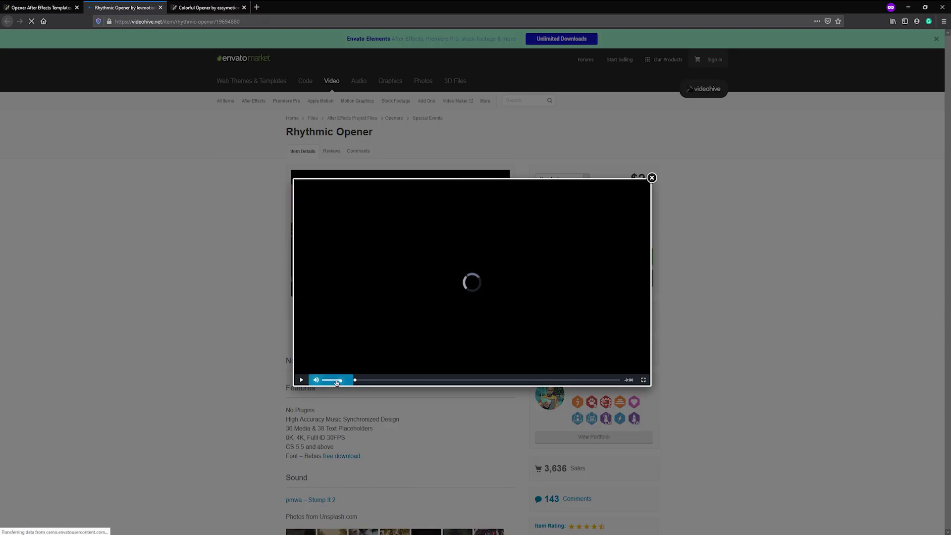
pyautogui.moveTo(337, 380); pyautogui.dragTo(329, 391)
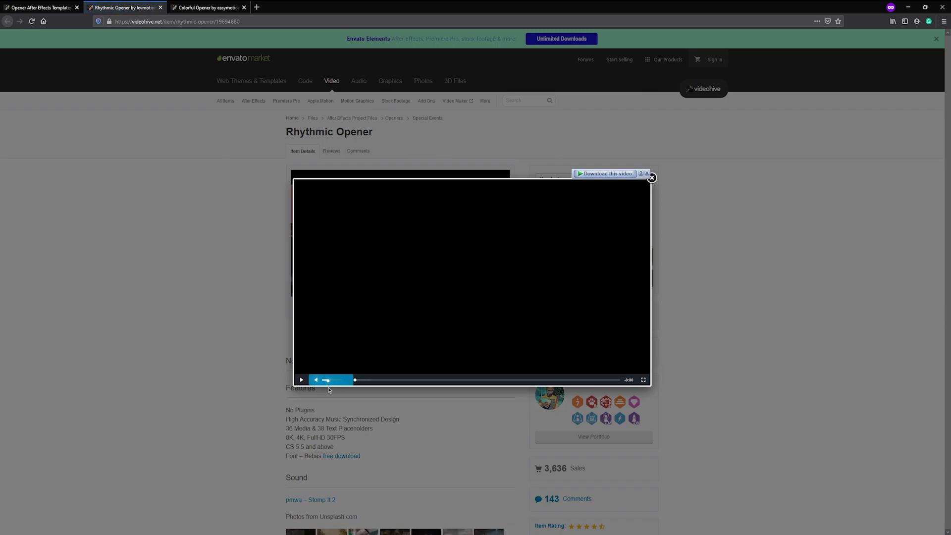
pyautogui.hotkey('ctrl', 'Tab')
pyautogui.click(341, 378)
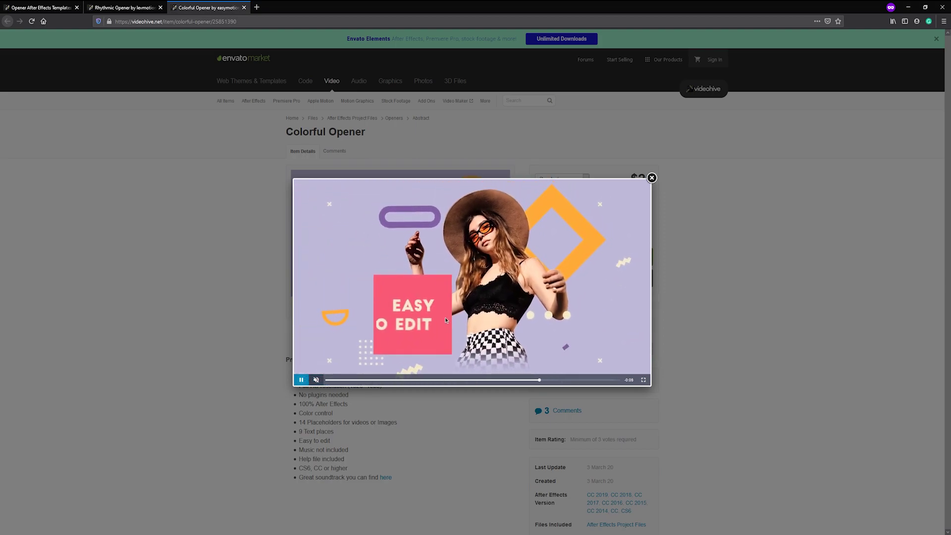
# Scrub the Colorful Opener preview, pause it on the MODERN OPENER title, then resume.
pyautogui.click(302, 380)
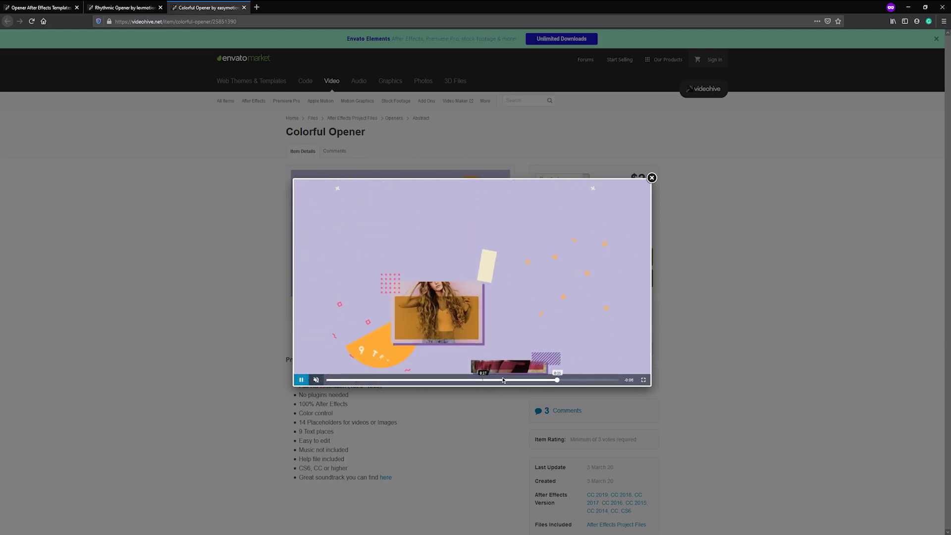
pyautogui.moveTo(552, 379); pyautogui.dragTo(520, 380)
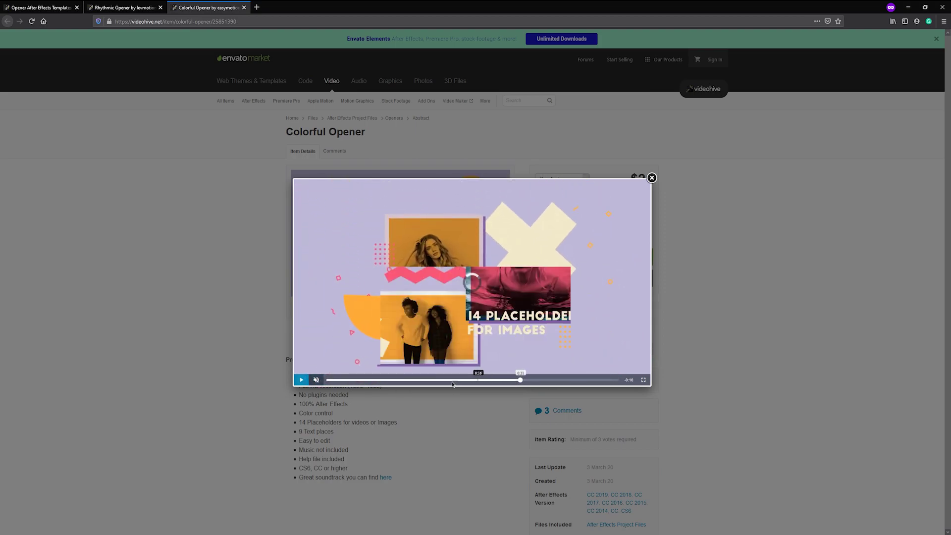
pyautogui.moveTo(452, 379); pyautogui.dragTo(320, 380)
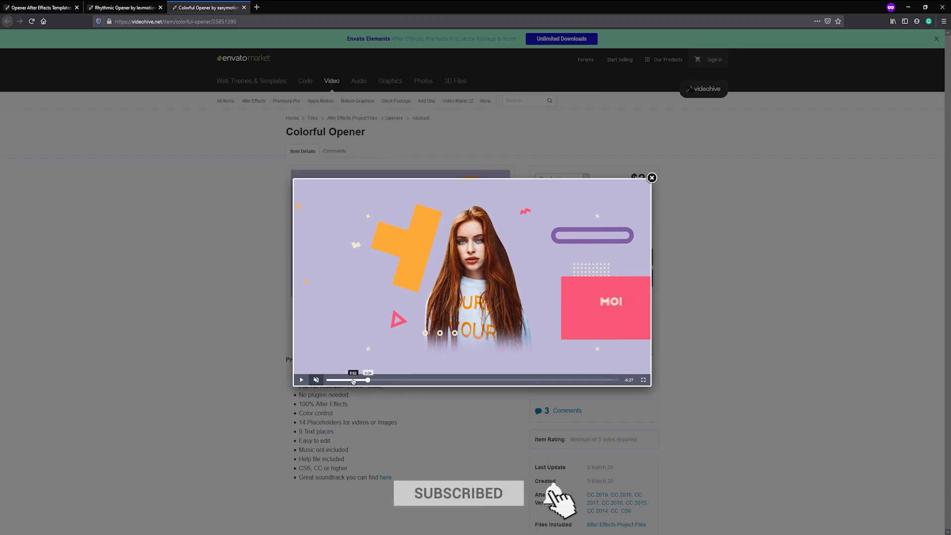
pyautogui.click(351, 379)
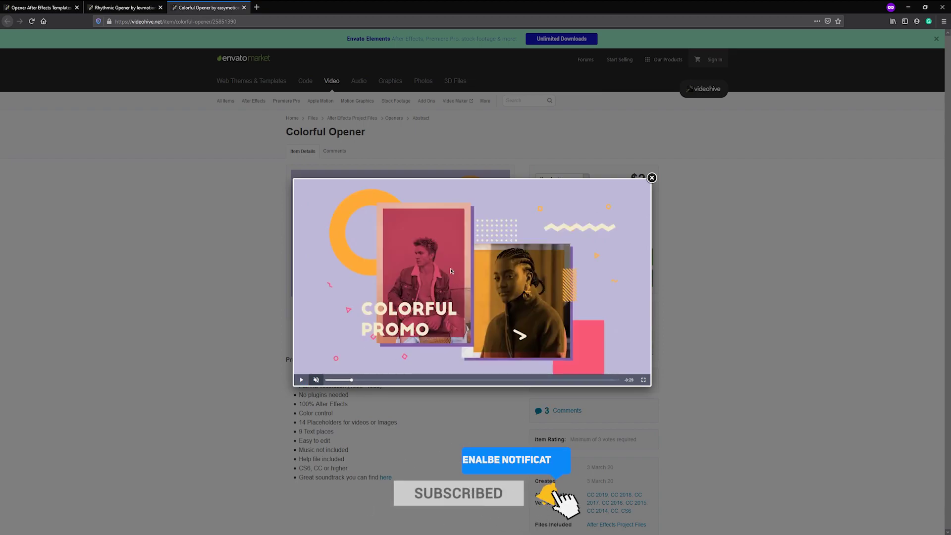
pyautogui.click(374, 380)
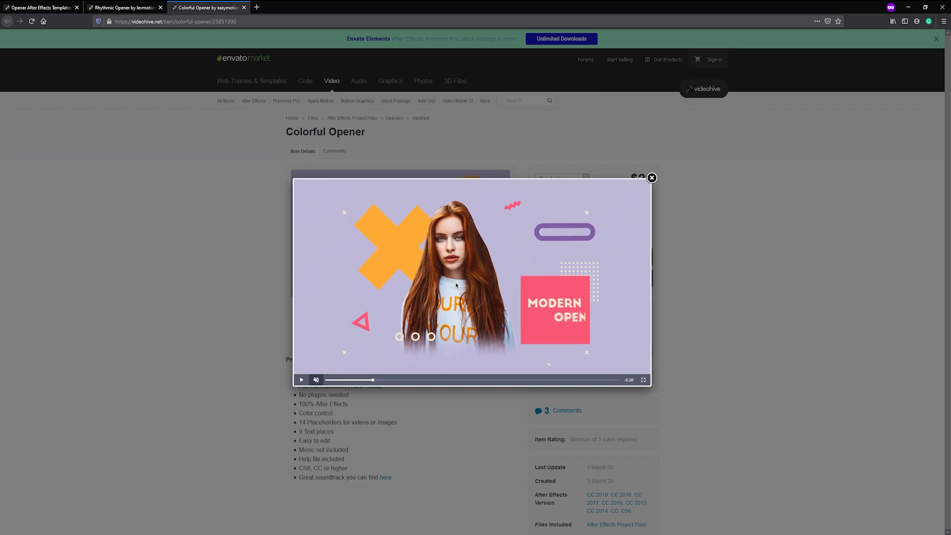
pyautogui.click(301, 380)
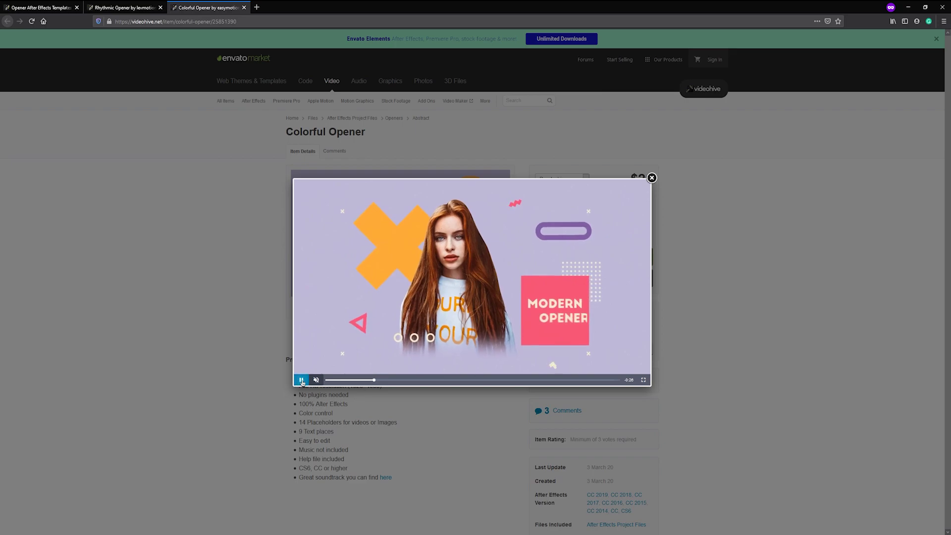
pyautogui.click(302, 380)
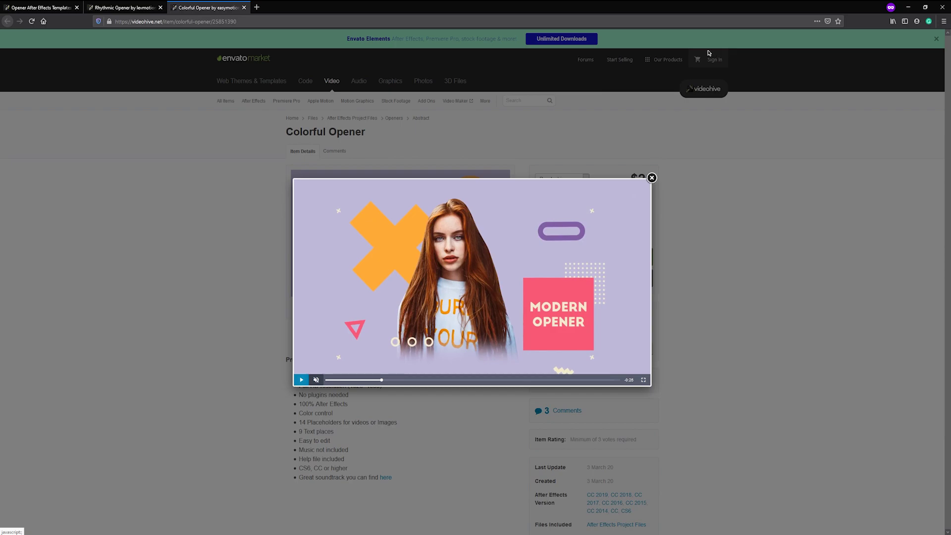
pyautogui.click(396, 371)
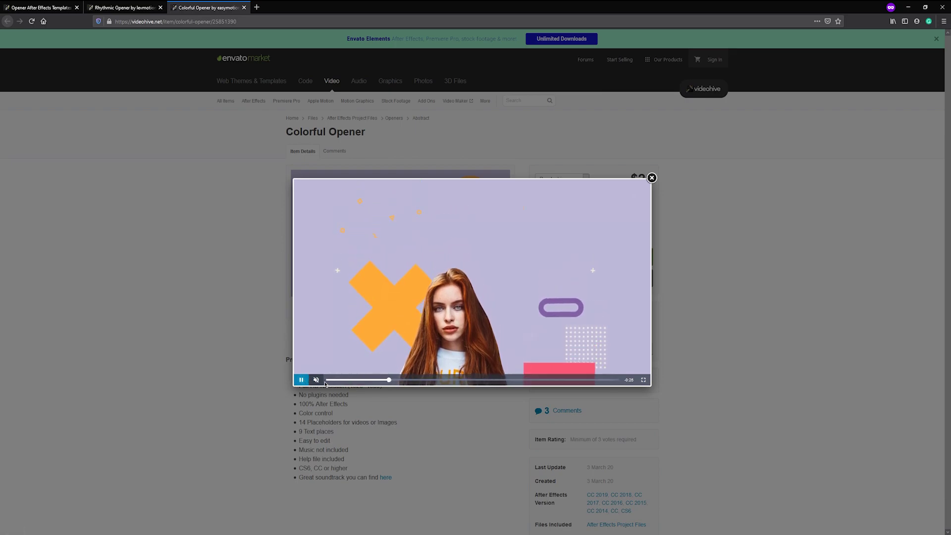
# Pause the Colorful Opener preview on the framed portrait scene showing FULL.
pyautogui.click(510, 224)
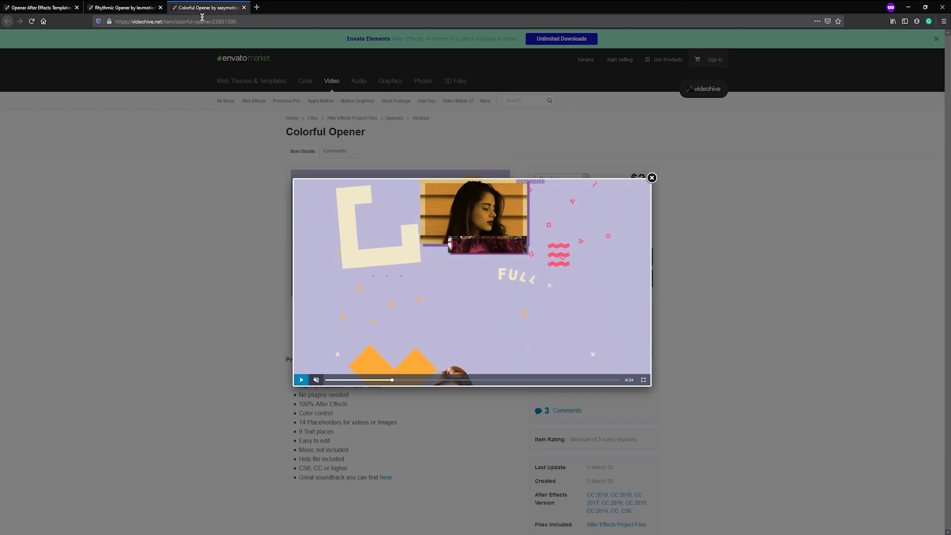
# Switch to the Rhythmic Opener page and pause its preview on the FULL HD title.
pyautogui.click(127, 8)
pyautogui.click(300, 380)
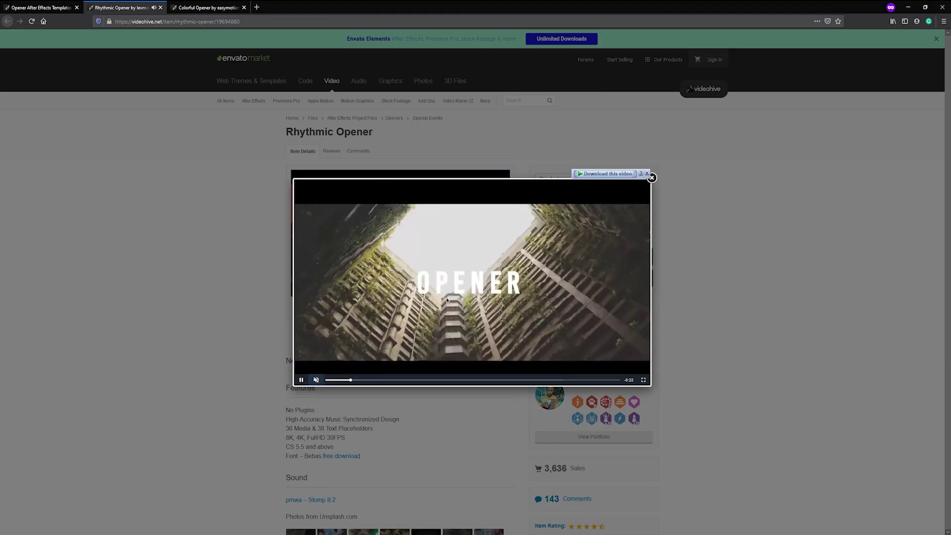
pyautogui.click(302, 379)
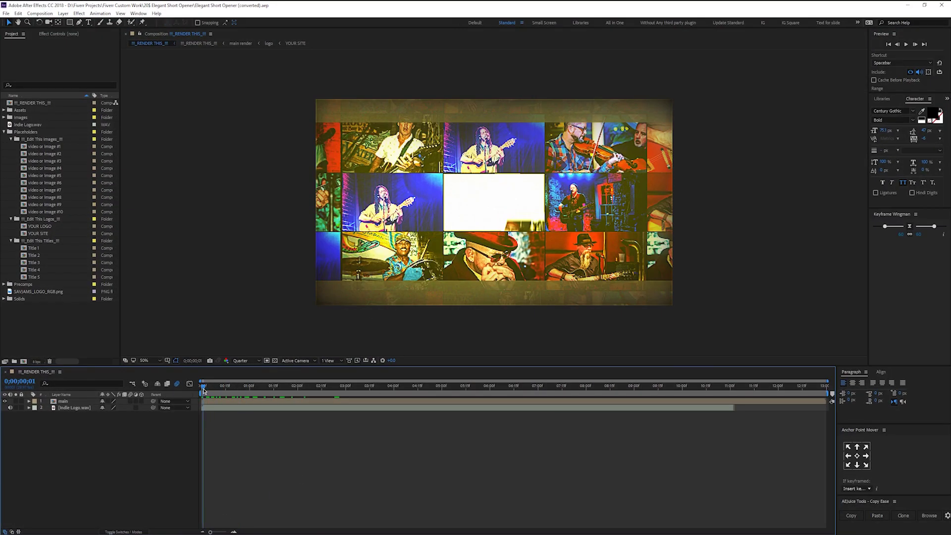
pyautogui.moveTo(245, 389); pyautogui.dragTo(202, 392)
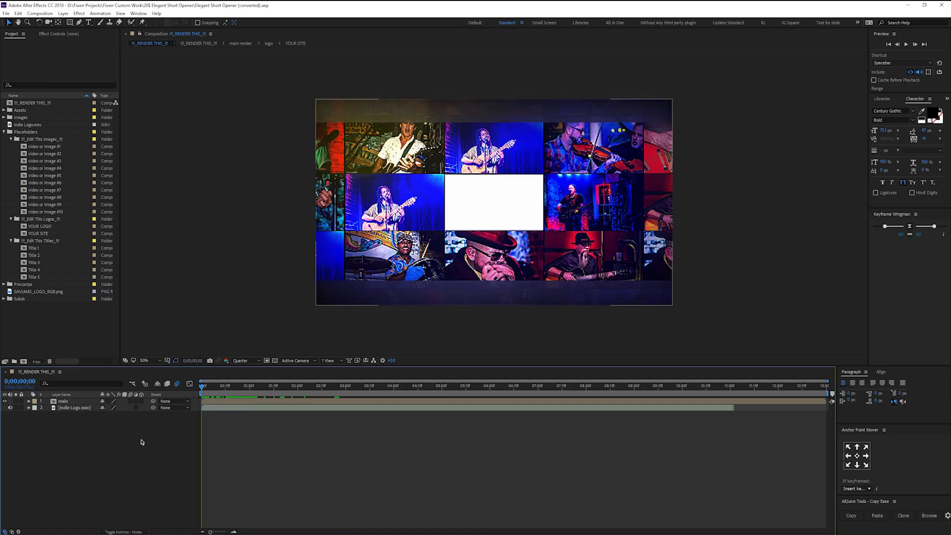
# Select images 01–09 in the images folder, then set the viewer resolution to Full.
pyautogui.moveTo(56, 496)
pyautogui.click(22, 510)
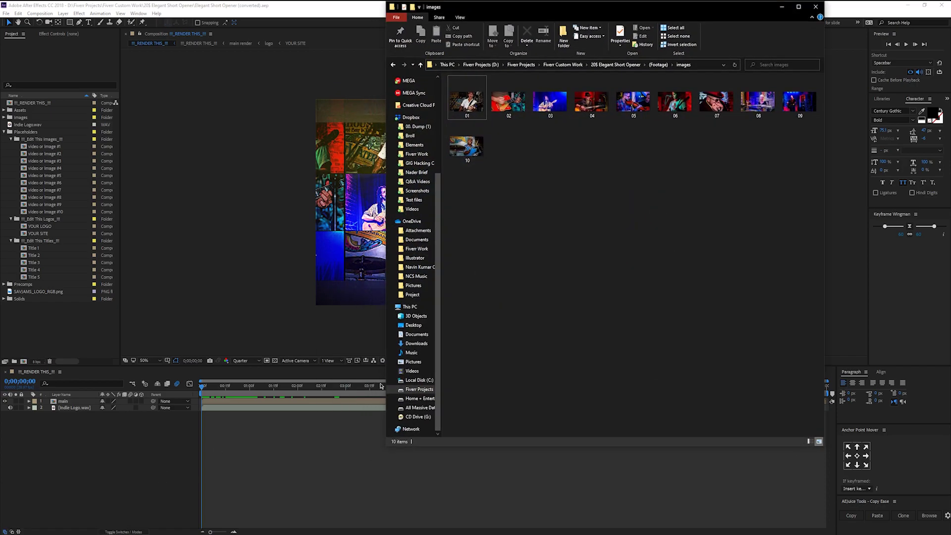
pyautogui.moveTo(781, 219); pyautogui.dragTo(474, 110)
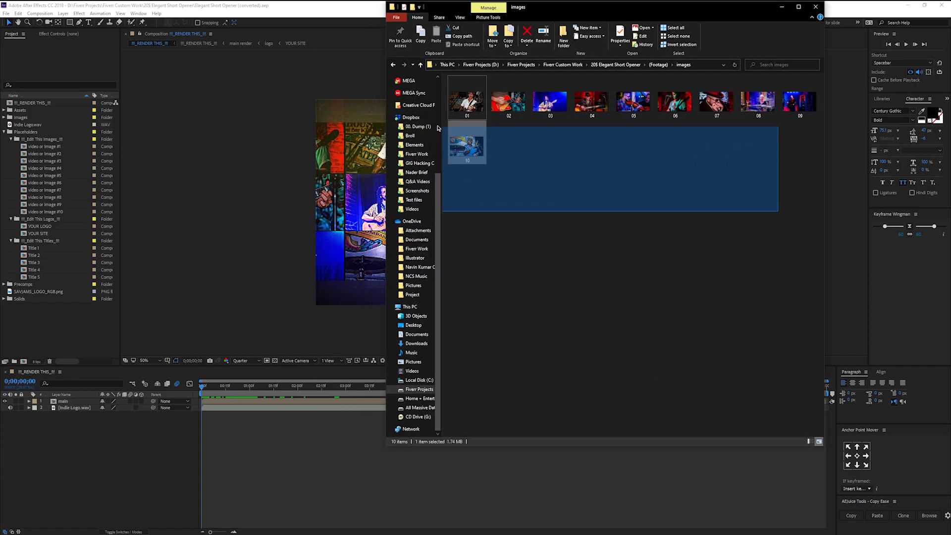
pyautogui.click(781, 11)
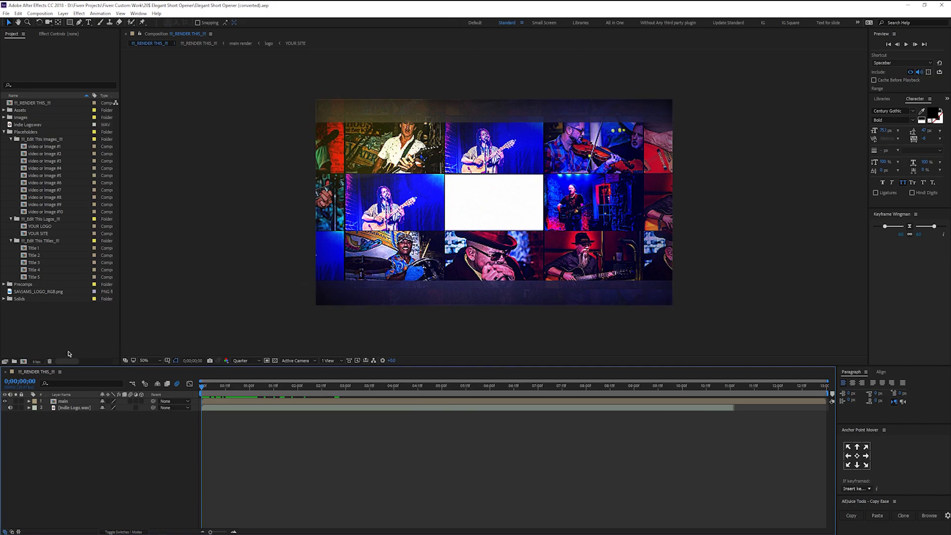
pyautogui.click(253, 361)
pyautogui.click(254, 381)
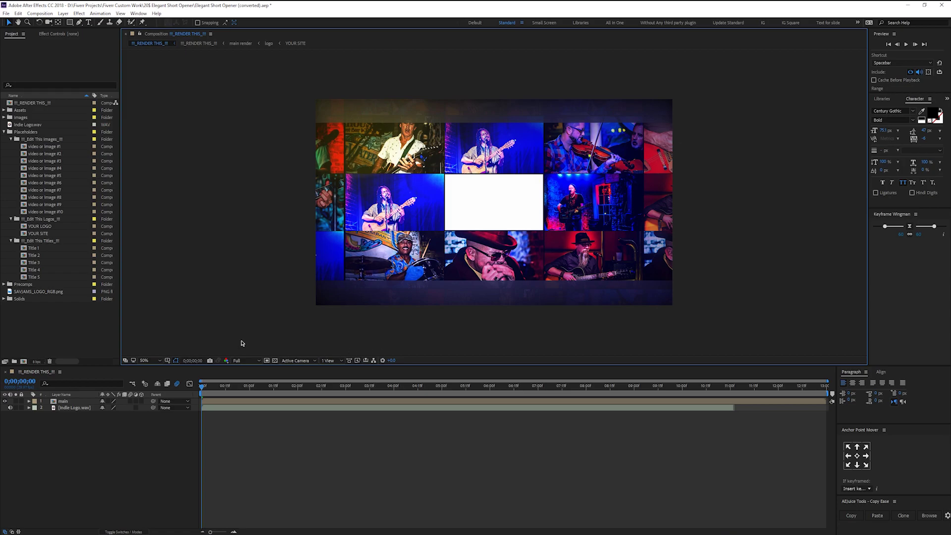
# Fit the composition in the viewer and browse the Images, logo and Placeholders folders.
pyautogui.click(146, 360)
pyautogui.click(151, 369)
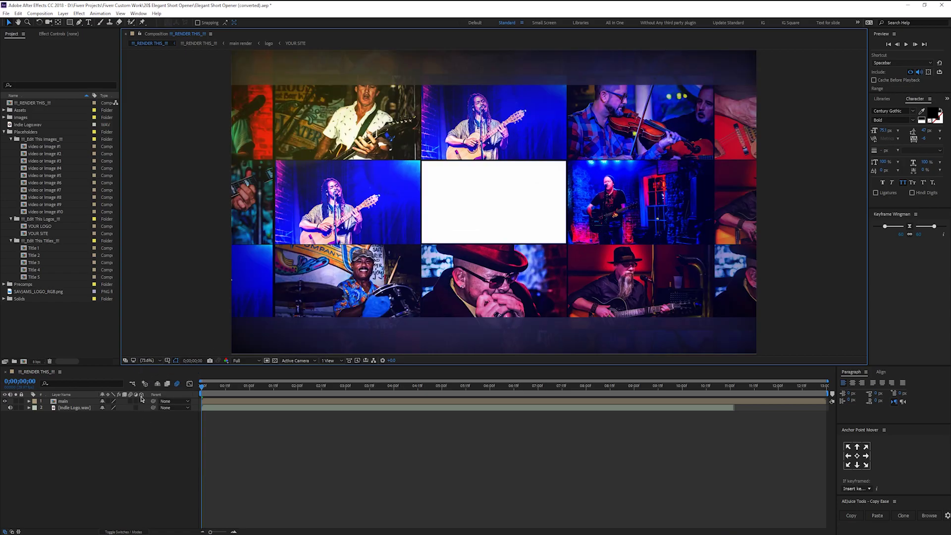
pyautogui.click(48, 147)
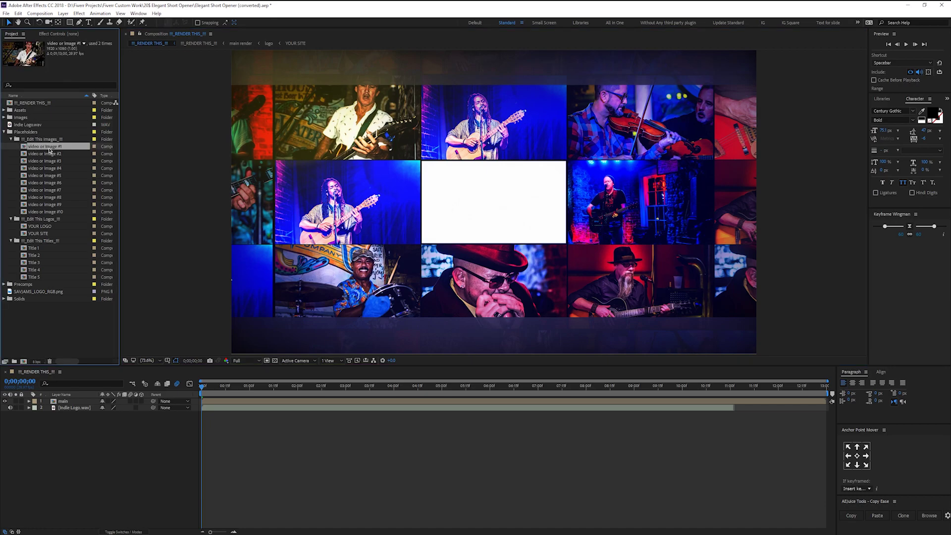
pyautogui.click(11, 139)
pyautogui.click(4, 132)
pyautogui.click(3, 117)
pyautogui.click(4, 117)
pyautogui.click(67, 184)
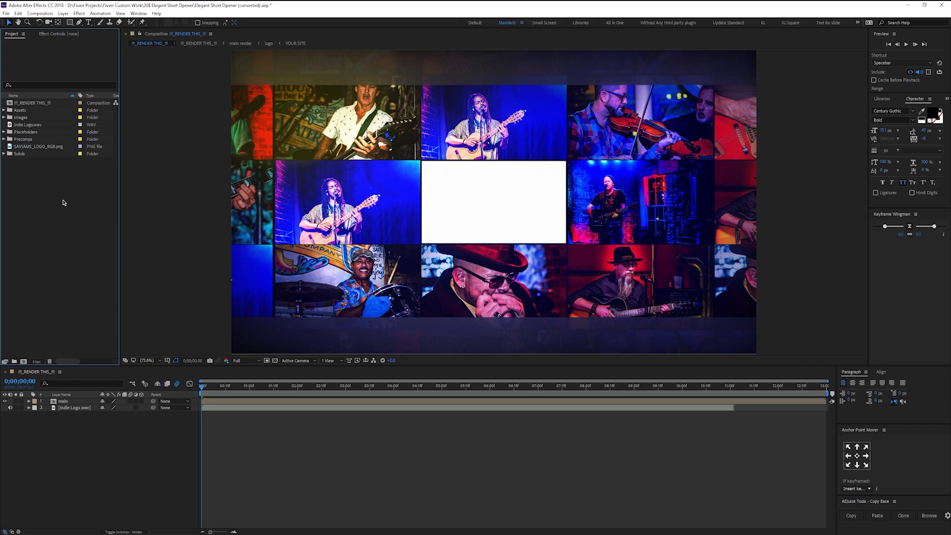
pyautogui.click(28, 148)
pyautogui.click(42, 174)
pyautogui.click(4, 132)
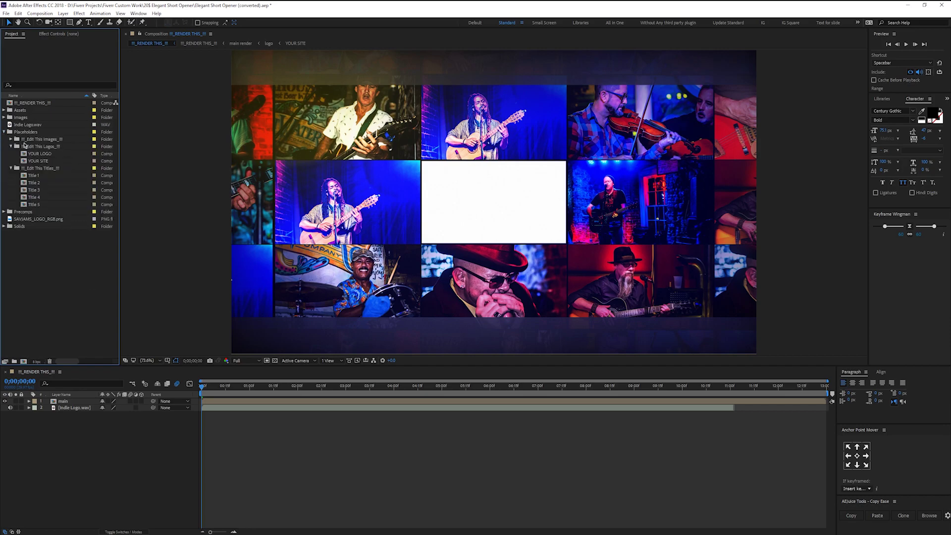
pyautogui.click(11, 147)
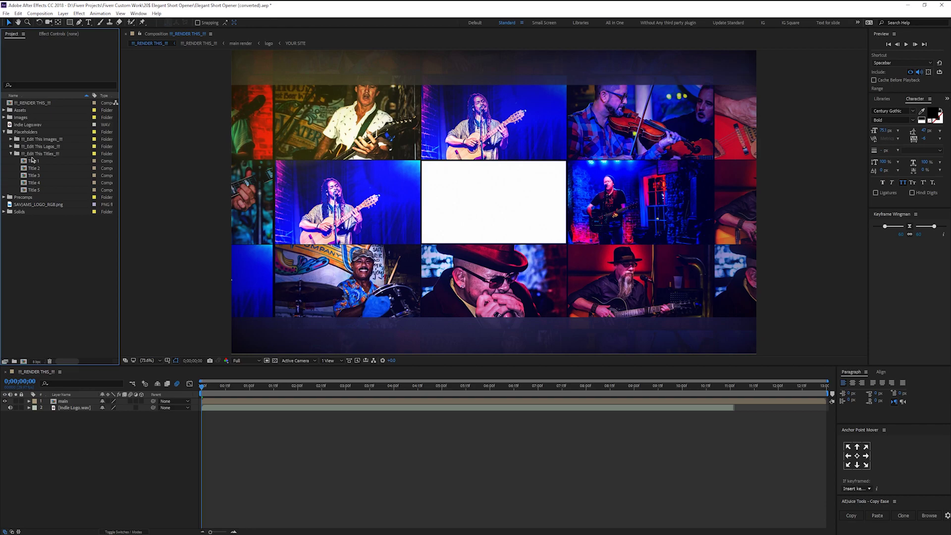
# Preview the opener at Quarter resolution and open the Title 1 composition.
pyautogui.press('space')
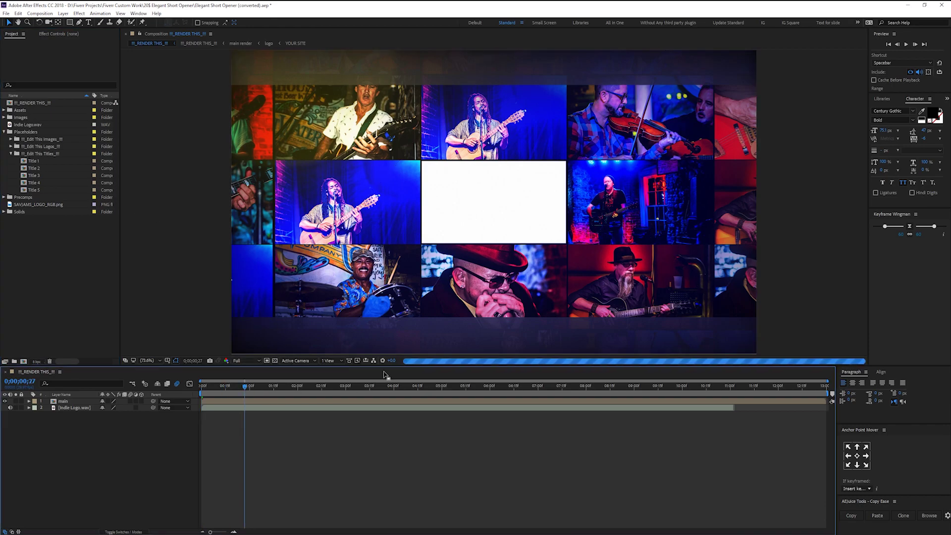
pyautogui.click(246, 360)
pyautogui.click(250, 405)
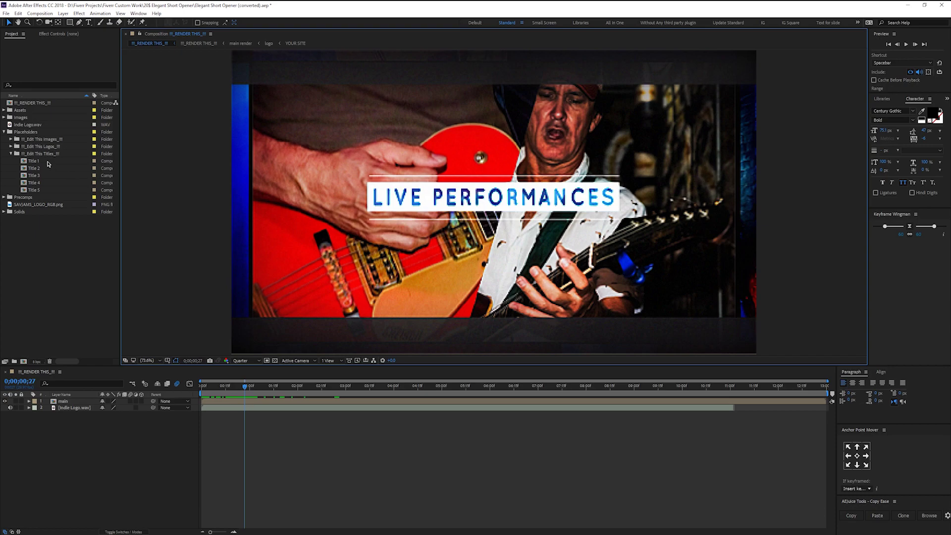
pyautogui.doubleClick(33, 161)
# Move to the title frame and inspect the Black Solid 1 layer in its own viewer.
pyautogui.moveTo(241, 385); pyautogui.dragTo(292, 385)
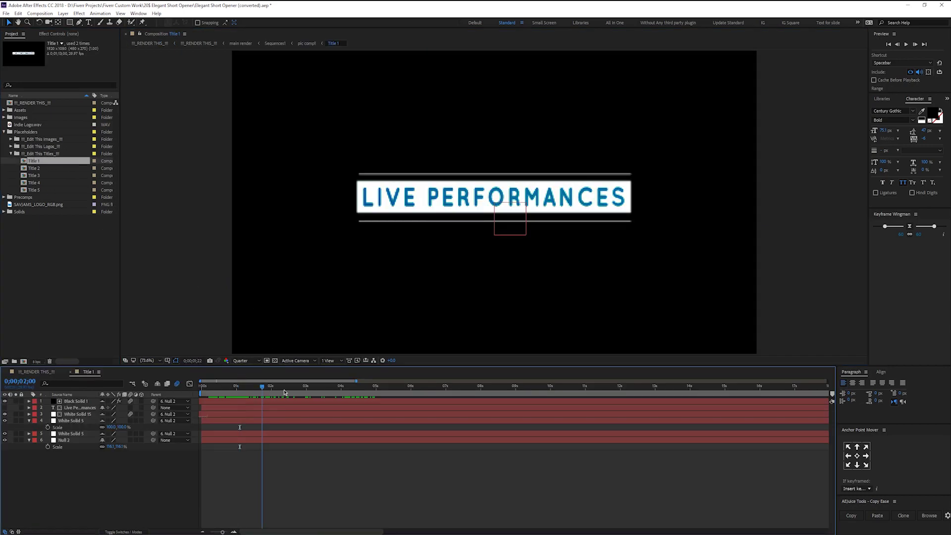
pyautogui.click(535, 200)
pyautogui.doubleClick(535, 199)
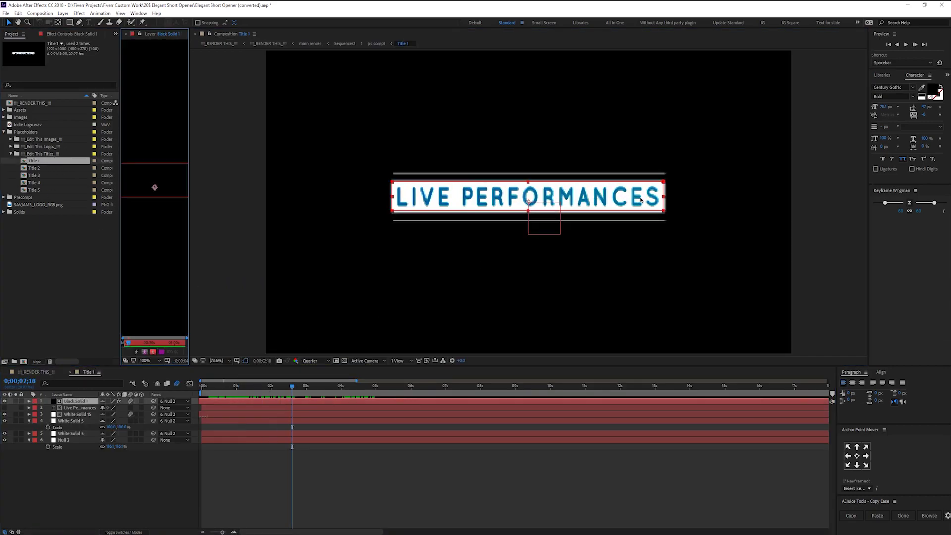
pyautogui.click(126, 33)
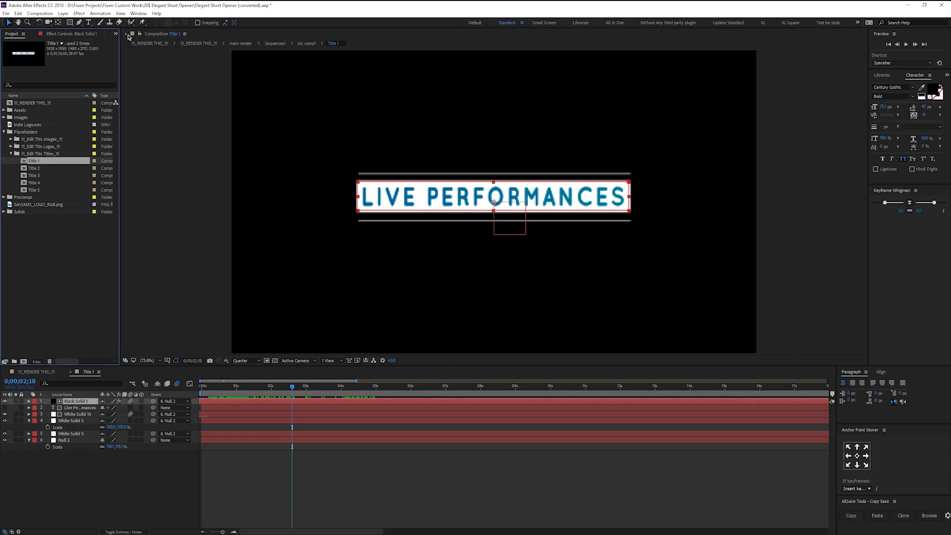
# Trial-edit the LIVE PERFORMANCES text, undo it, and reveal White Solid 15's Scale.
pyautogui.click(75, 408)
pyautogui.doubleClick(76, 408)
pyautogui.write('asdasdasdasdasdasdasdasd')
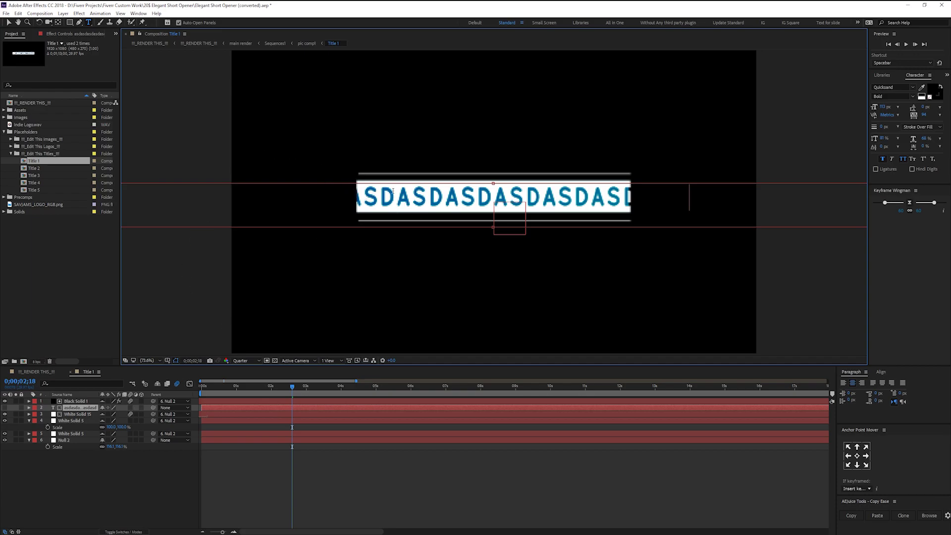
pyautogui.hotkey('ctrl', 'z')
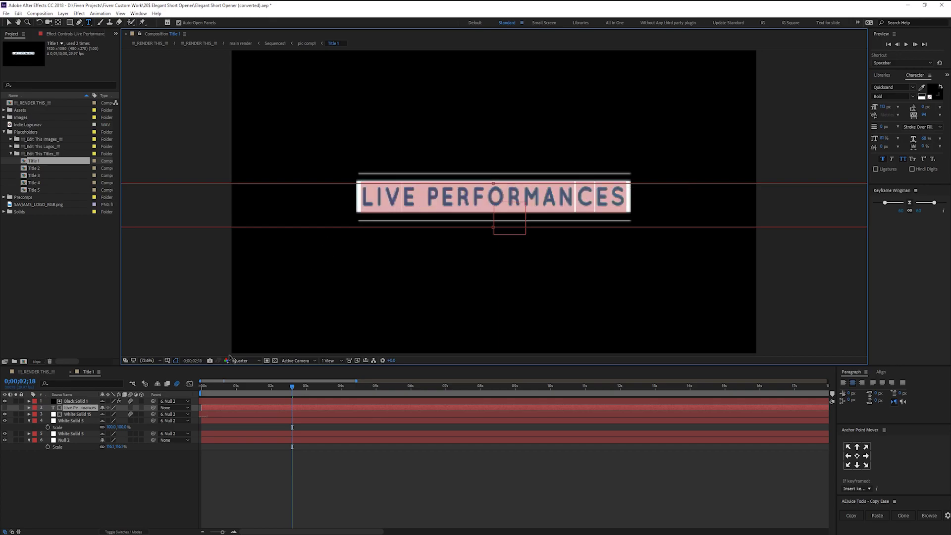
pyautogui.click(141, 472)
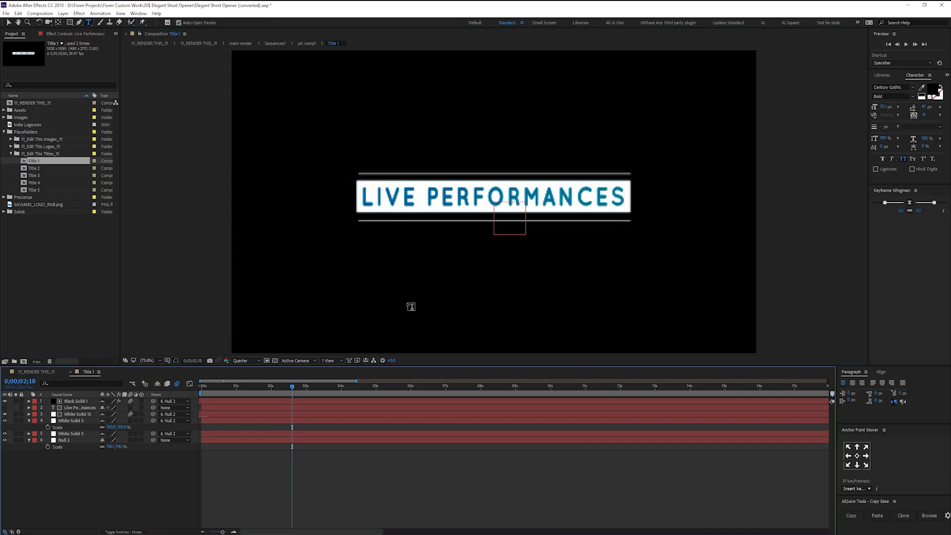
pyautogui.click(77, 414)
pyautogui.press('s')
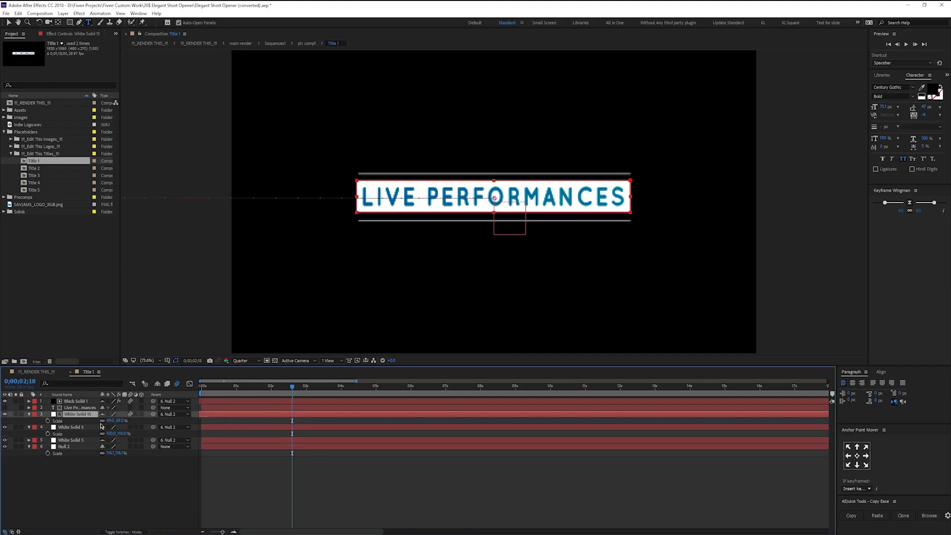
# Test-widen the white title box and lower line, undo both, and reveal White Solid 5's Scale.
pyautogui.moveTo(125, 420); pyautogui.dragTo(131, 421)
pyautogui.hotkey('ctrl', 'z')
pyautogui.click(72, 427)
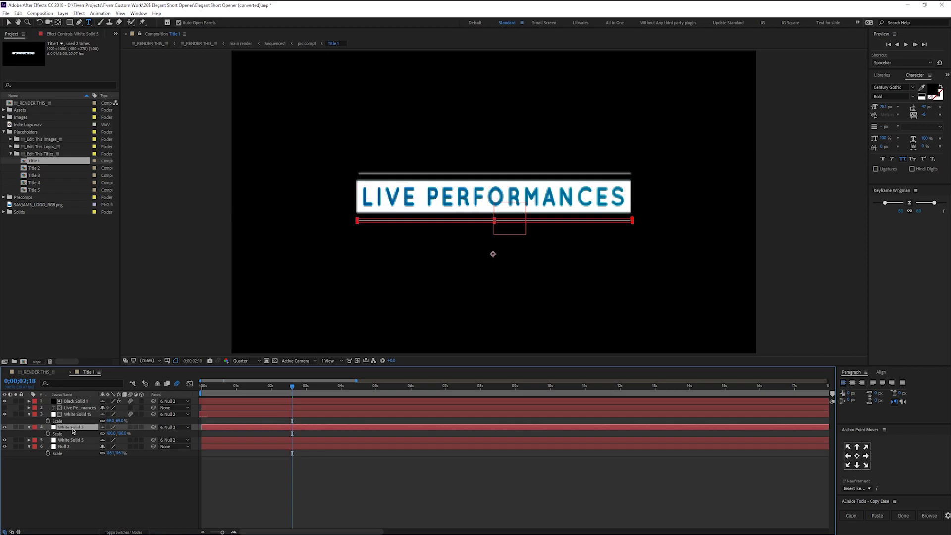
pyautogui.moveTo(111, 433); pyautogui.dragTo(136, 431)
pyautogui.hotkey('ctrl', 'z')
pyautogui.press('s')
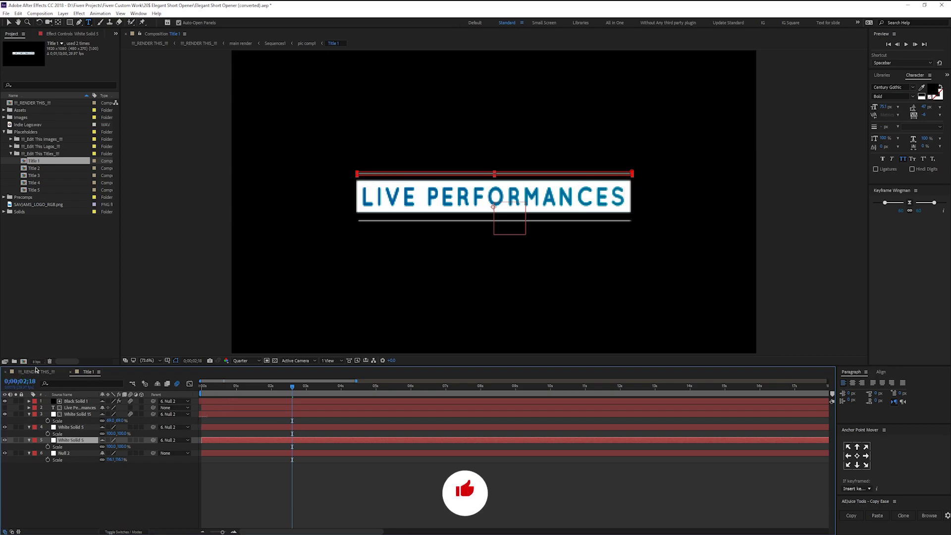
pyautogui.click(58, 372)
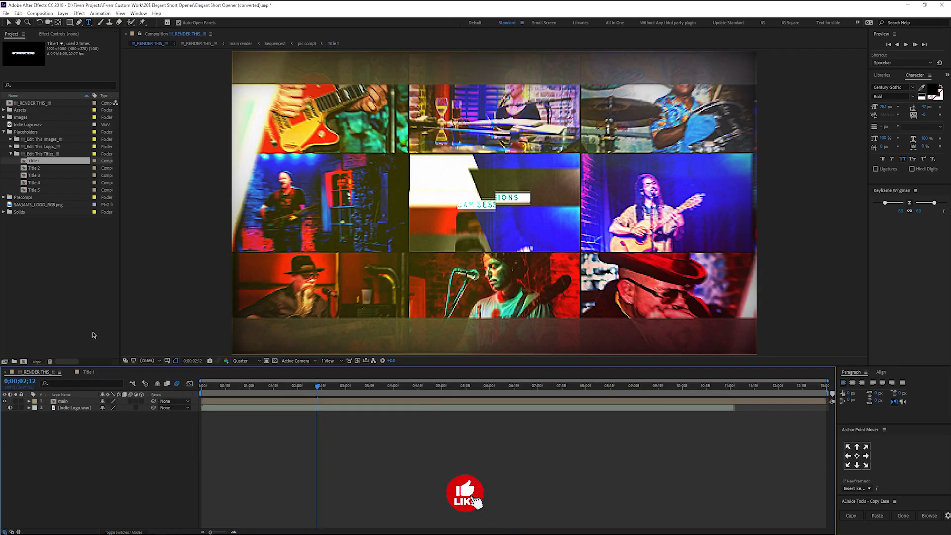
# Expand the logos and images folders, view the Image #7 placeholder, then close the image and title comps.
pyautogui.click(11, 147)
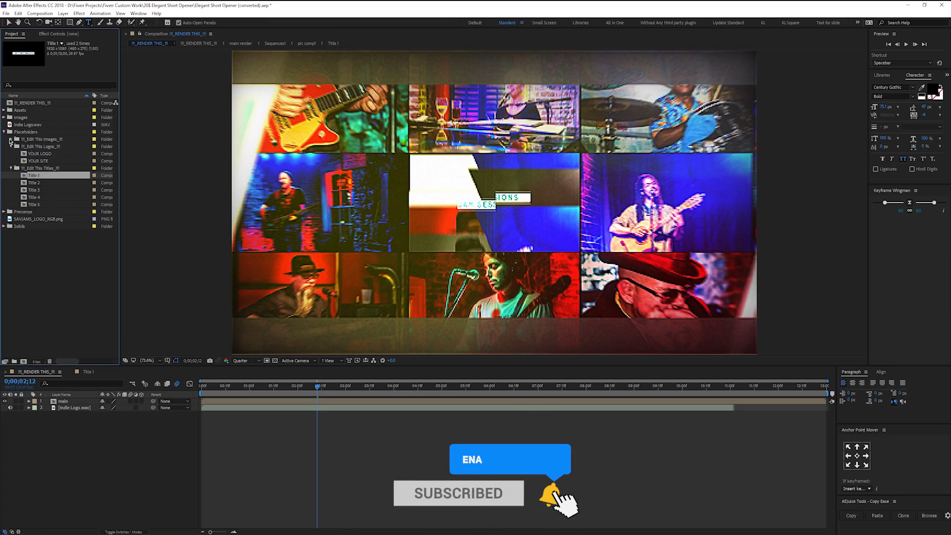
pyautogui.click(10, 139)
pyautogui.click(44, 147)
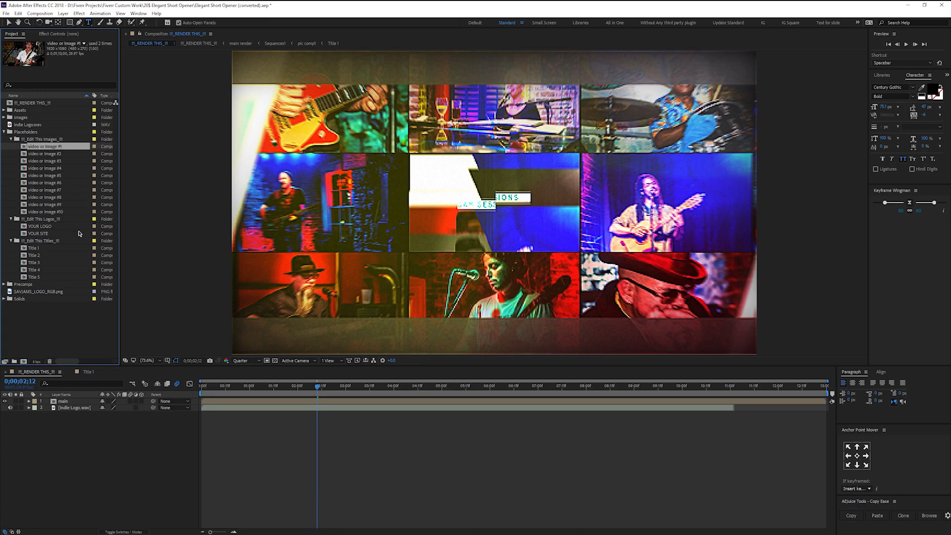
pyautogui.doubleClick(44, 190)
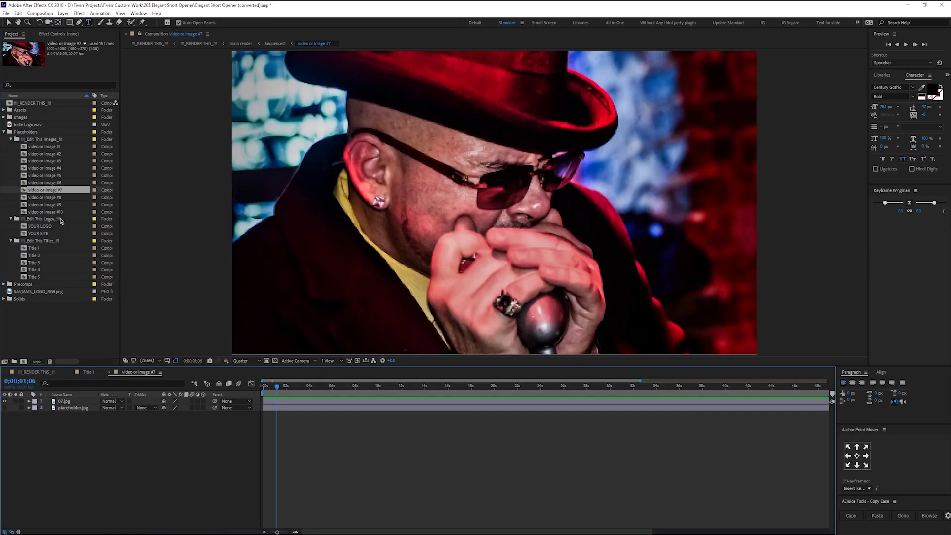
pyautogui.moveTo(297, 385); pyautogui.dragTo(318, 385)
pyautogui.press(',')
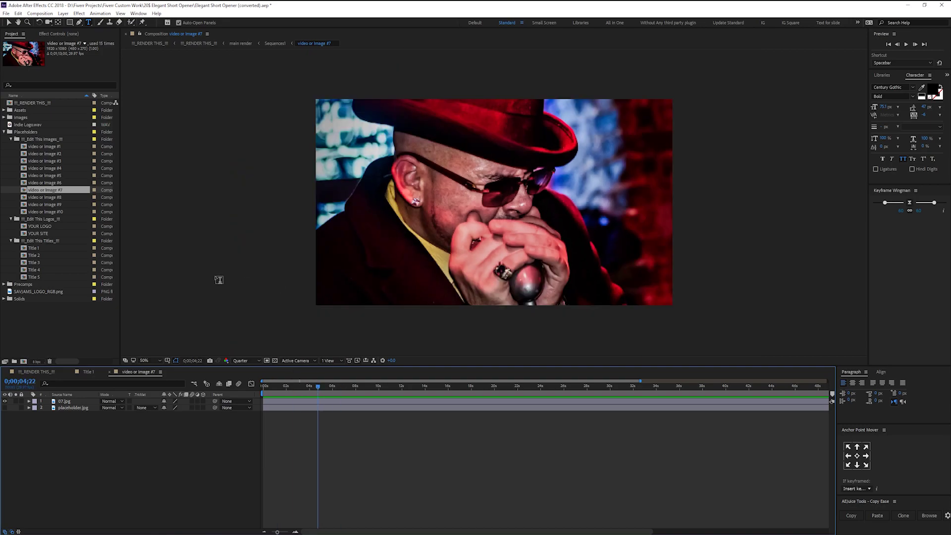
pyautogui.hotkey('ctrl', 'w')
pyautogui.hotkey('ctrl', 'w')
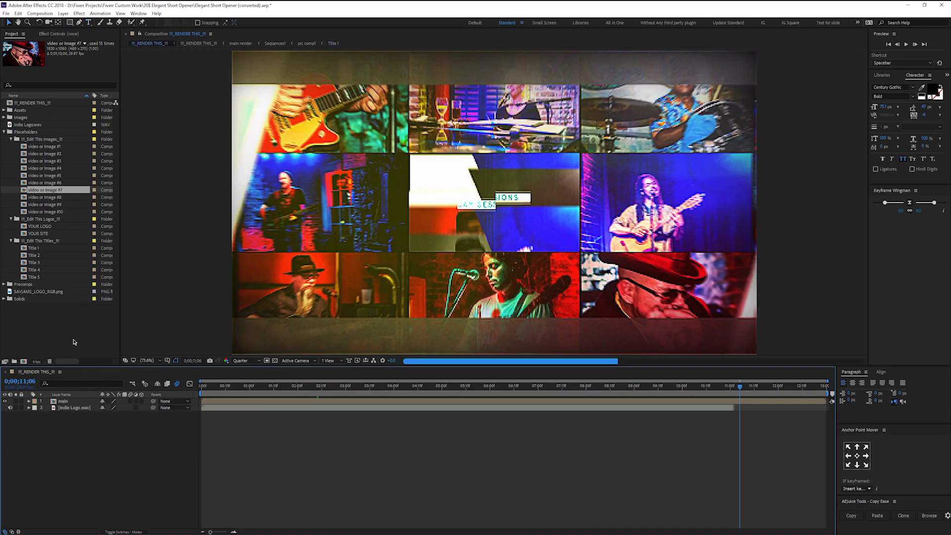
pyautogui.doubleClick(40, 227)
pyautogui.moveTo(267, 389); pyautogui.dragTo(411, 393)
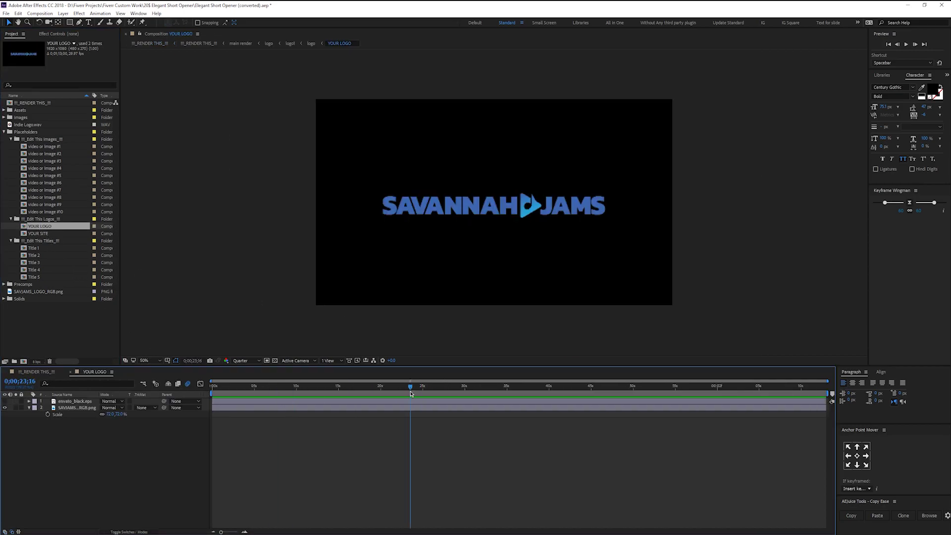
pyautogui.doubleClick(39, 234)
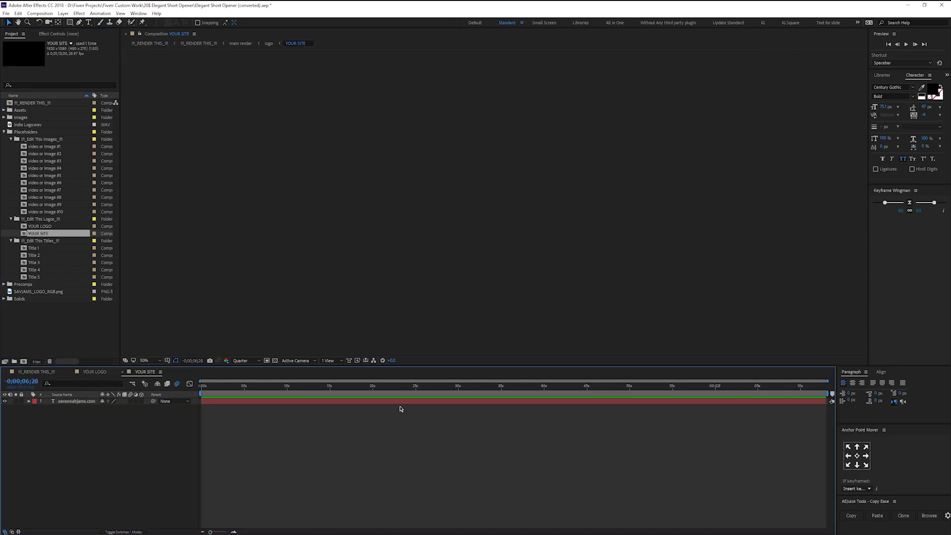
pyautogui.moveTo(202, 386); pyautogui.dragTo(674, 386)
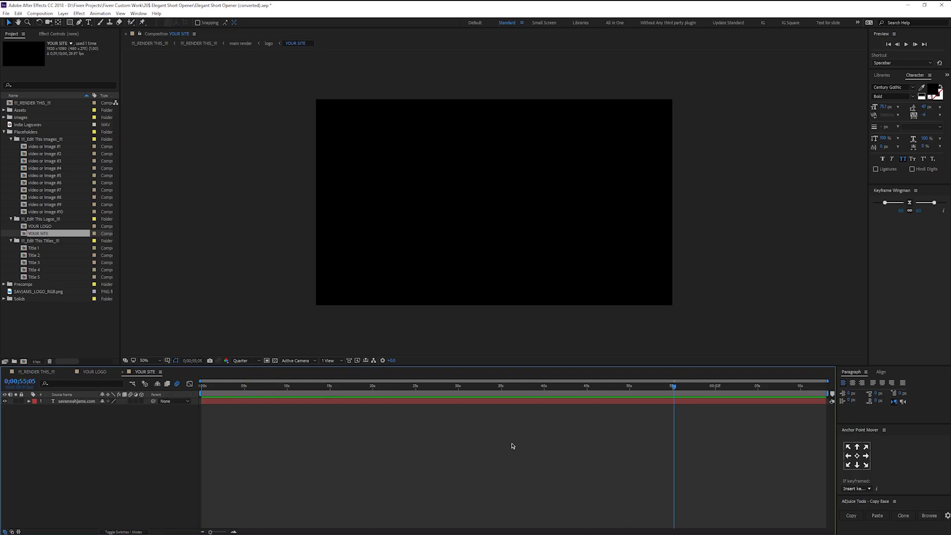
pyautogui.click(275, 361)
pyautogui.moveTo(557, 386); pyautogui.dragTo(397, 385)
pyautogui.click(453, 231)
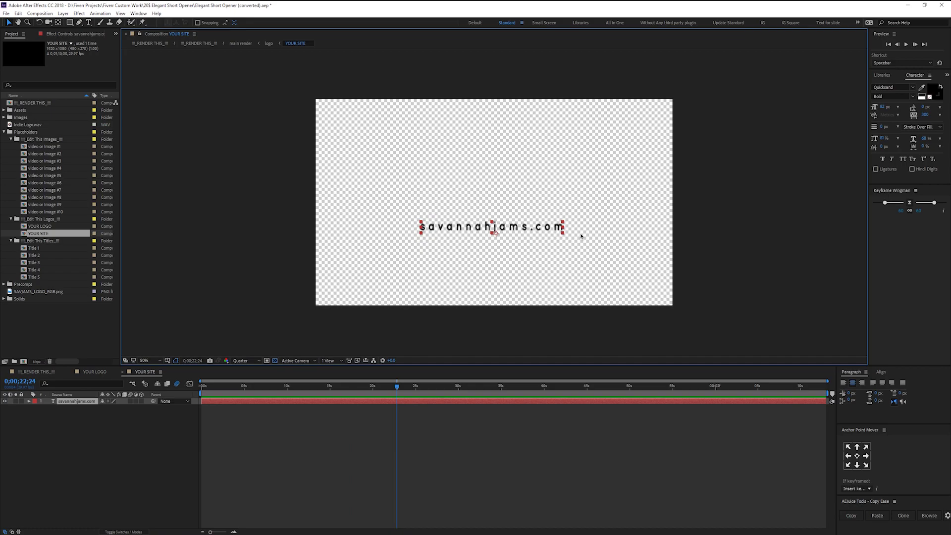
pyautogui.hotkey('ctrl', 'w')
pyautogui.hotkey('ctrl', 'w')
pyautogui.moveTo(317, 386)
pyautogui.mouseDown()
pyautogui.moveTo(365, 389)
pyautogui.moveTo(349, 393)
pyautogui.mouseUp()
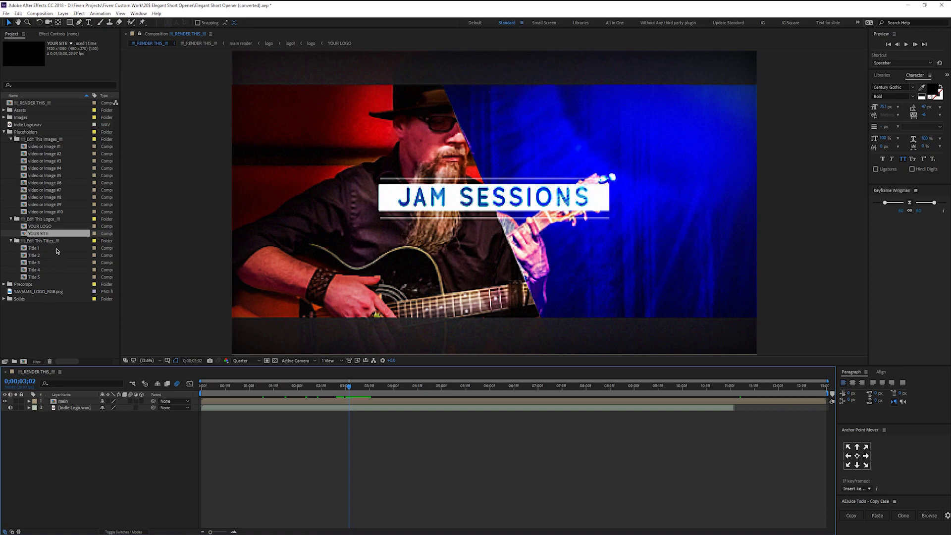
pyautogui.click(48, 212)
pyautogui.doubleClick(55, 213)
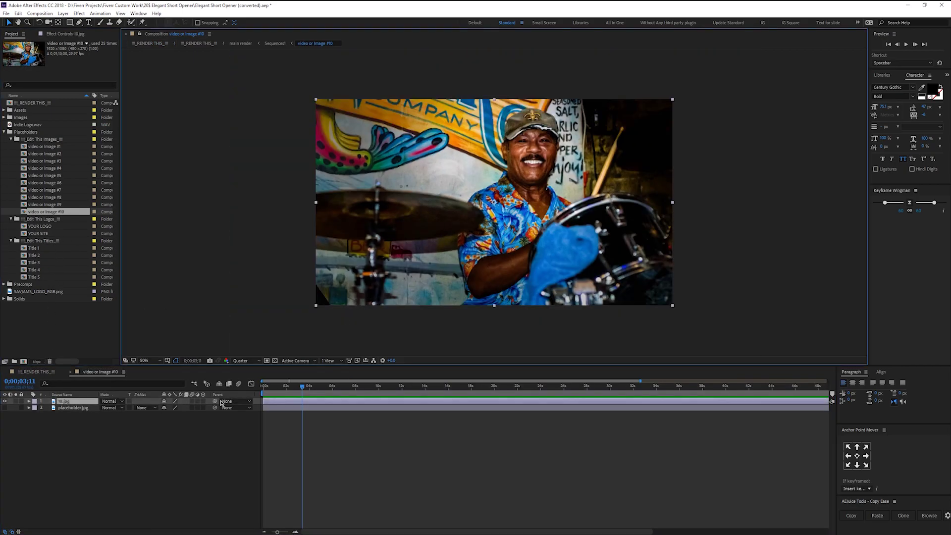
pyautogui.click(168, 435)
pyautogui.hotkey('ctrl', 'k')
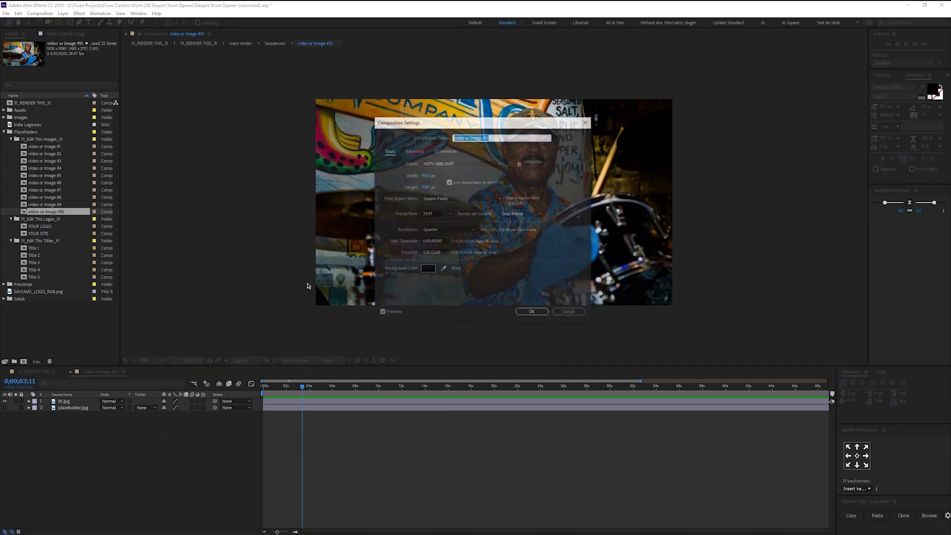
pyautogui.click(446, 164)
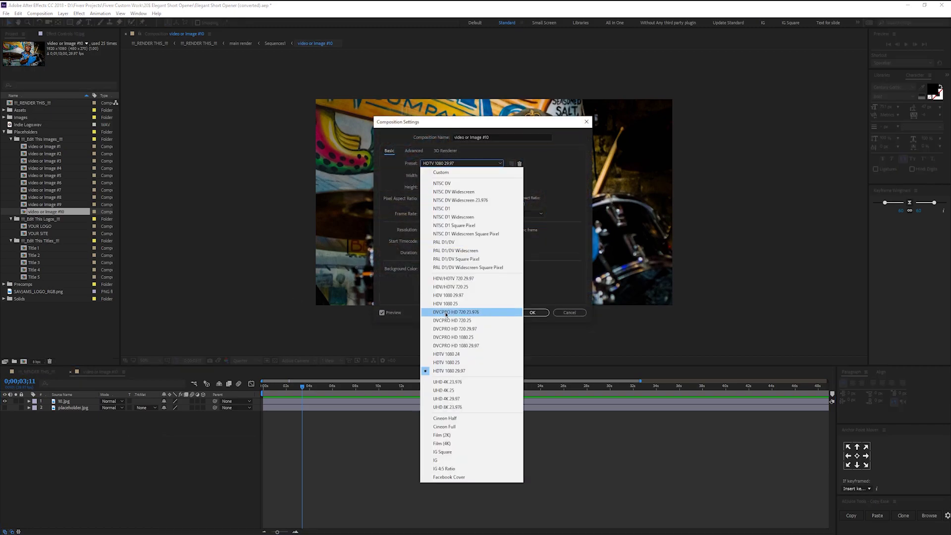
pyautogui.click(445, 469)
pyautogui.moveTo(467, 129); pyautogui.dragTo(253, 120)
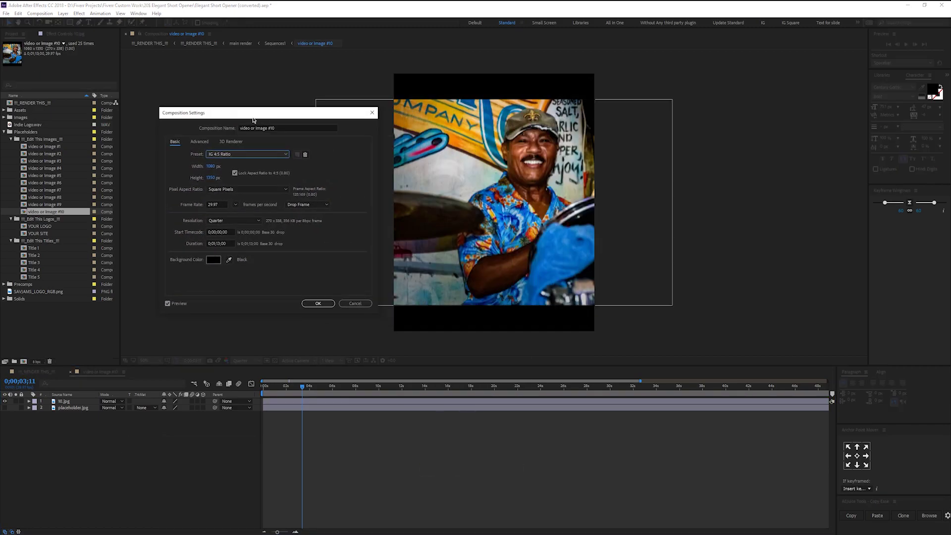
pyautogui.click(318, 304)
pyautogui.click(67, 402)
pyautogui.press('s')
pyautogui.moveTo(179, 407); pyautogui.dragTo(285, 410)
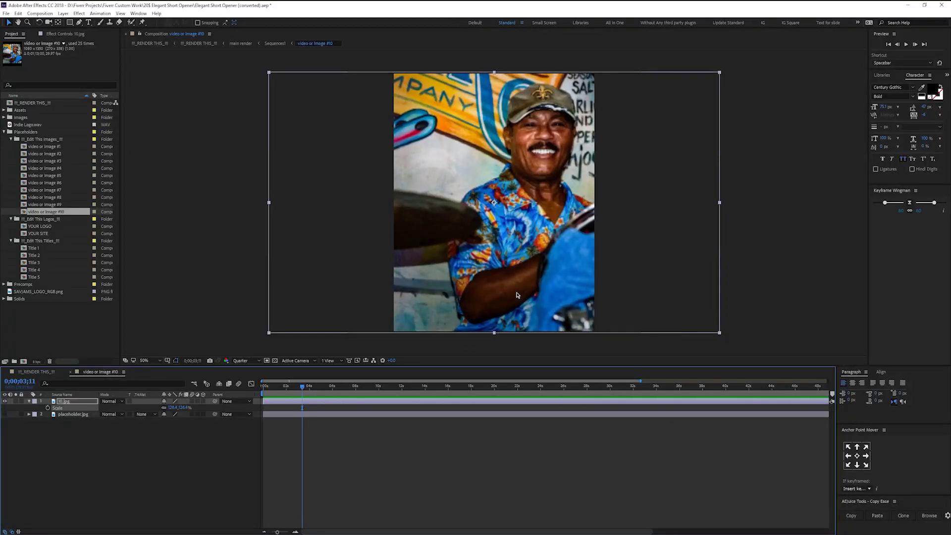
pyautogui.moveTo(516, 295); pyautogui.dragTo(484, 258)
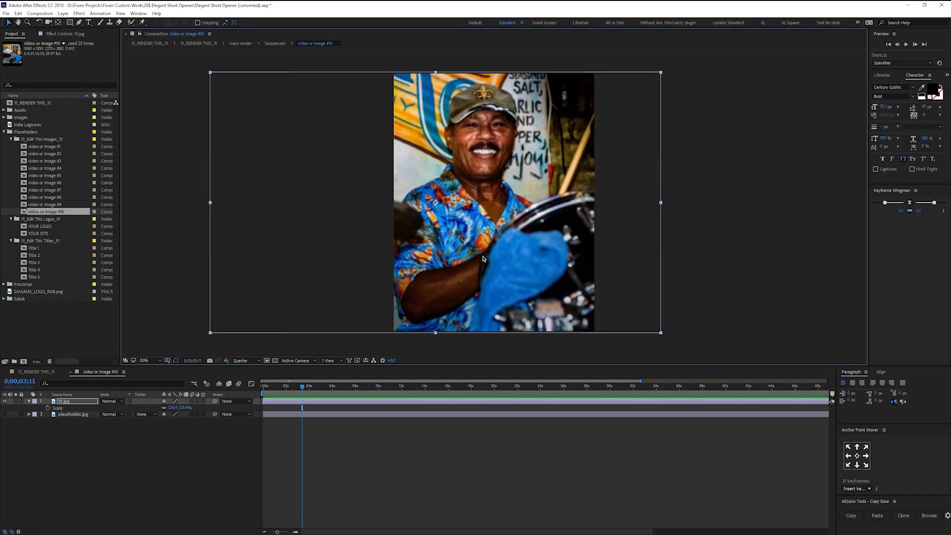
pyautogui.hotkey('ctrl', 'z')
pyautogui.hotkey('ctrl', 'z')
pyautogui.hotkey('ctrl', 'z')
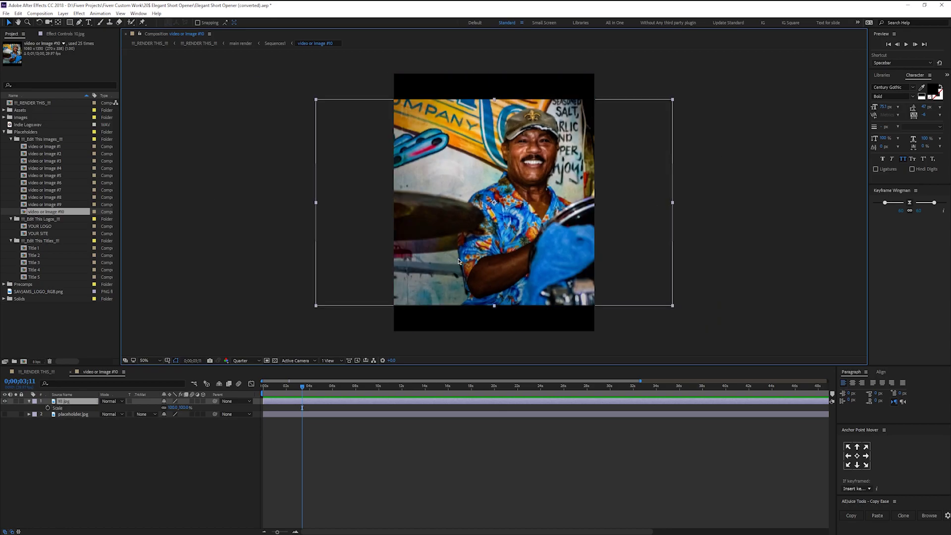
pyautogui.hotkey('ctrl', 'z')
pyautogui.click(394, 322)
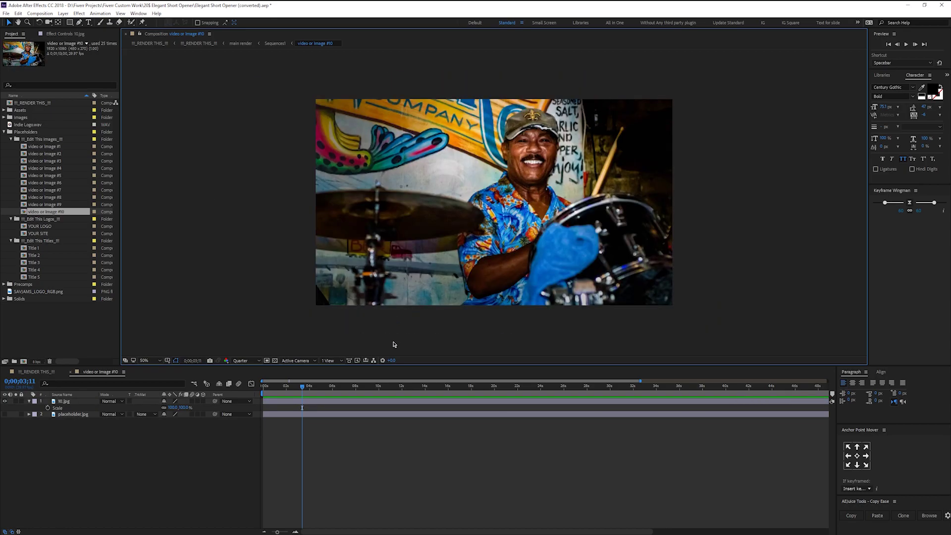
pyautogui.click(70, 372)
pyautogui.moveTo(263, 391); pyautogui.dragTo(394, 387)
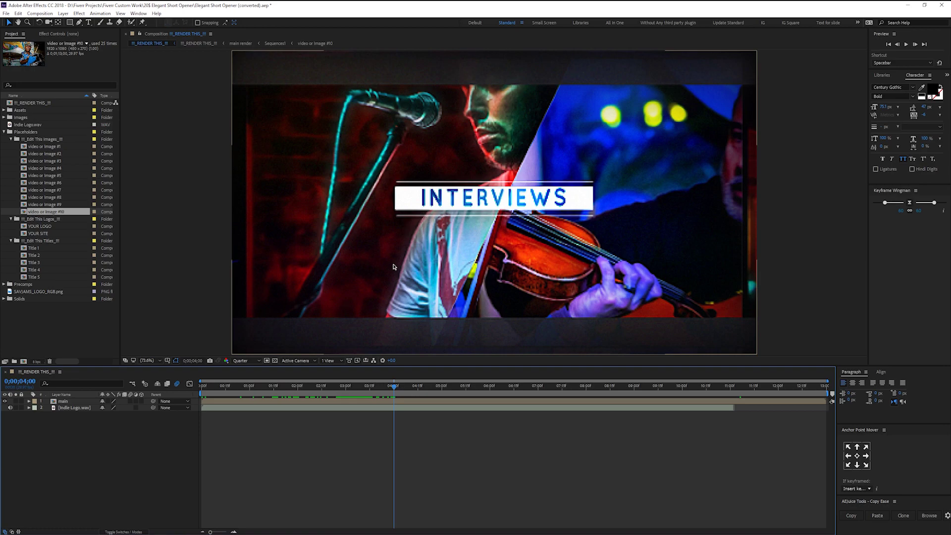
pyautogui.moveTo(394, 387); pyautogui.dragTo(461, 389)
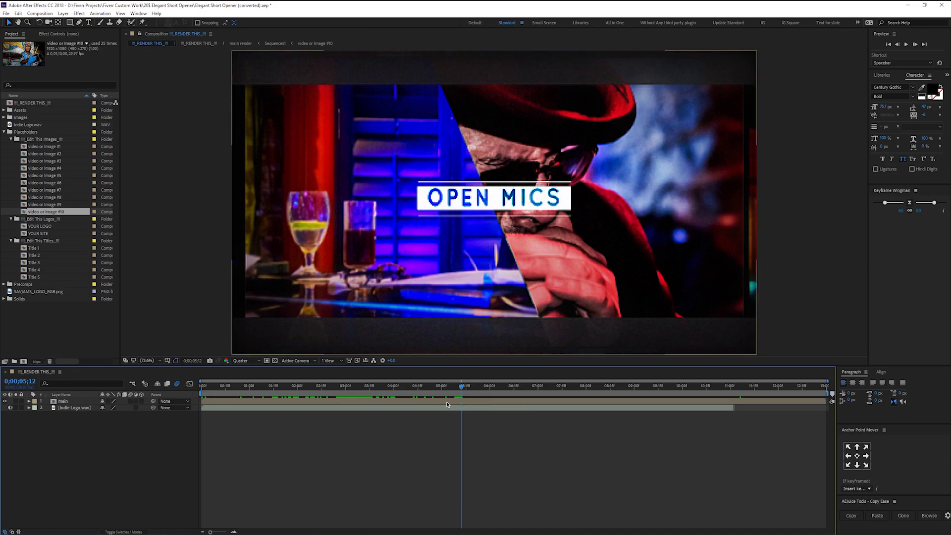
pyautogui.moveTo(482, 389); pyautogui.dragTo(677, 405)
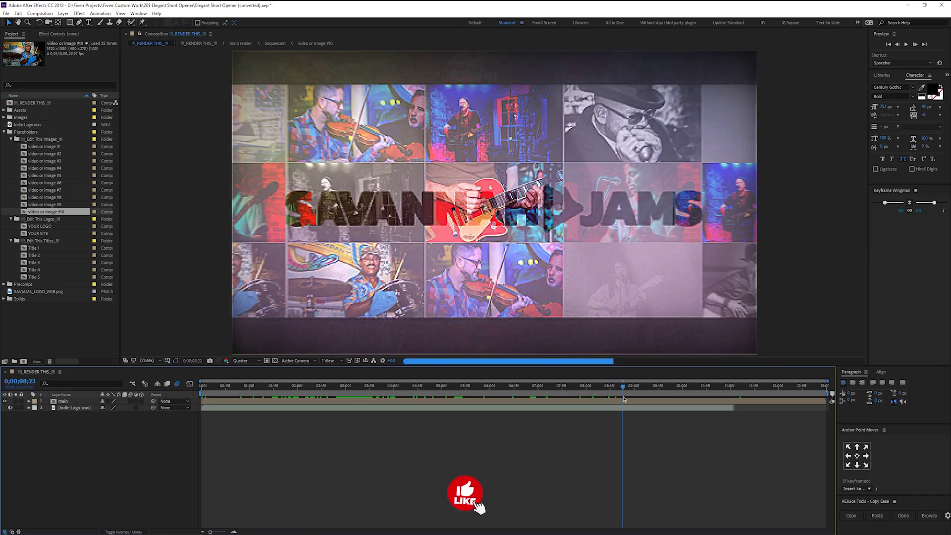
pyautogui.press('space')
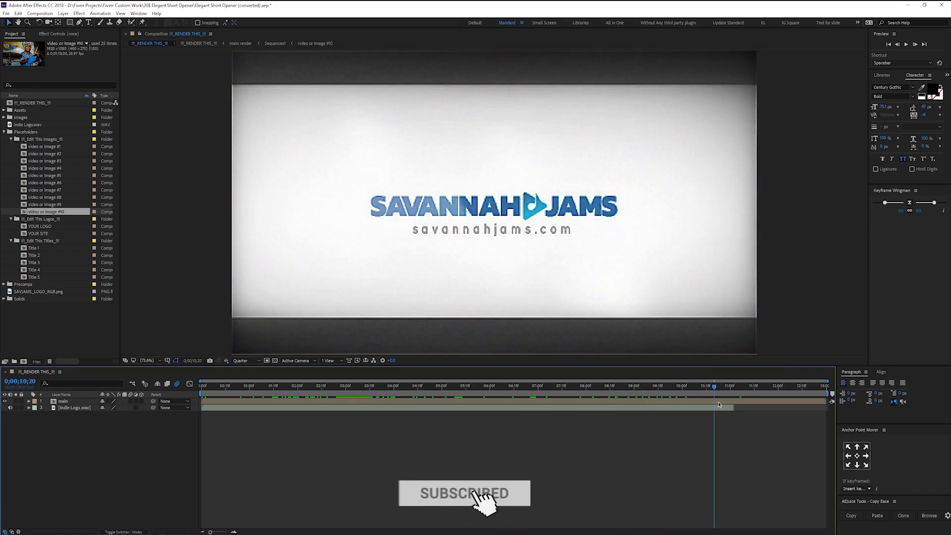
pyautogui.click(354, 389)
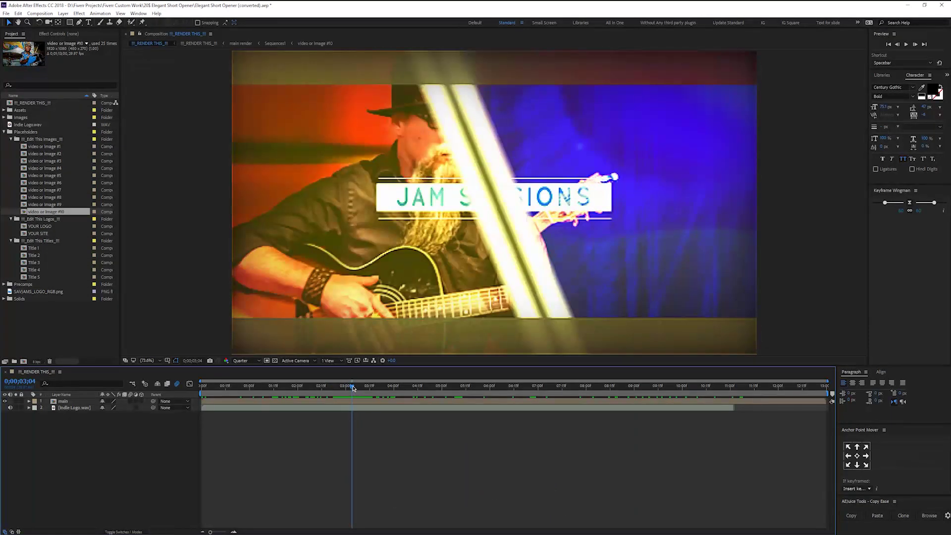
pyautogui.moveTo(348, 384); pyautogui.dragTo(348, 387)
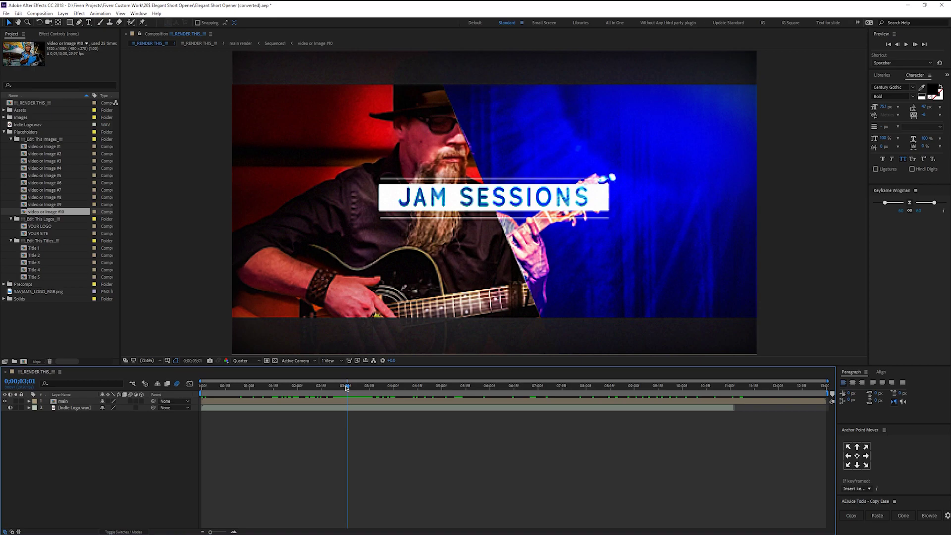
pyautogui.moveTo(340, 389); pyautogui.dragTo(356, 389)
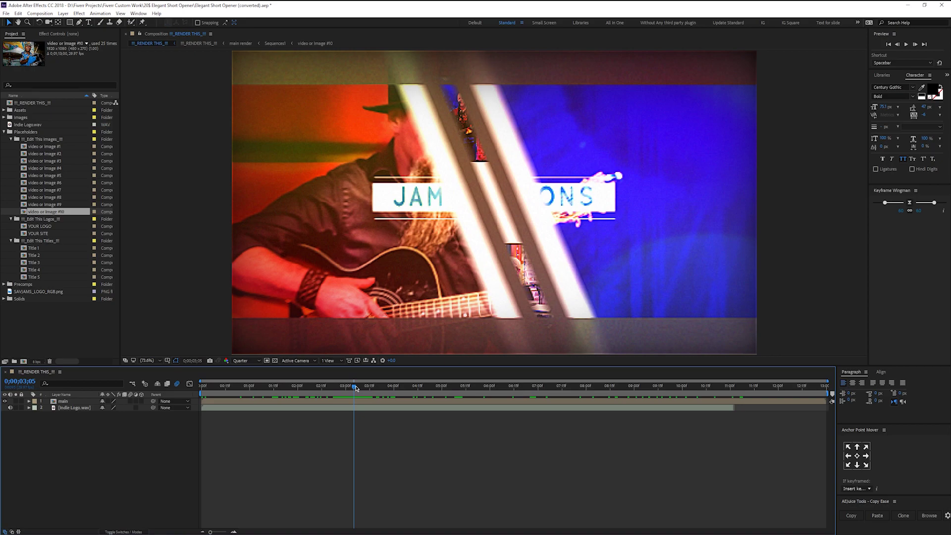
pyautogui.moveTo(351, 387); pyautogui.dragTo(399, 383)
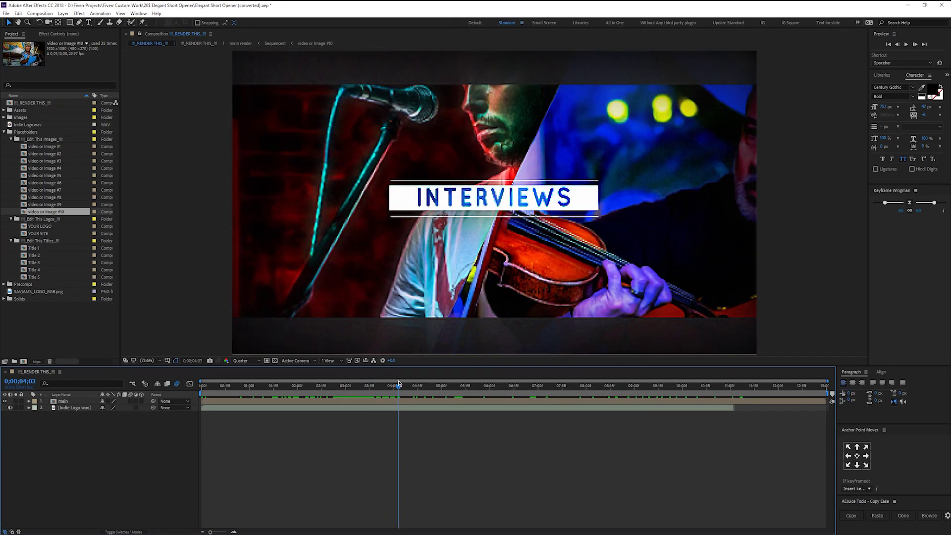